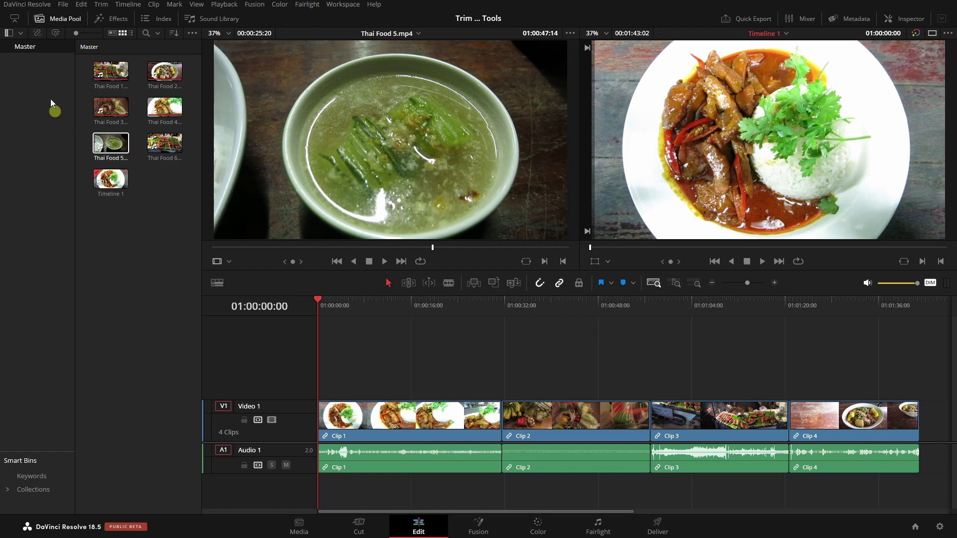
# Step: Hide the Media Pool and show a single, taller timeline viewer above the timeline
pyautogui.click(60, 20)
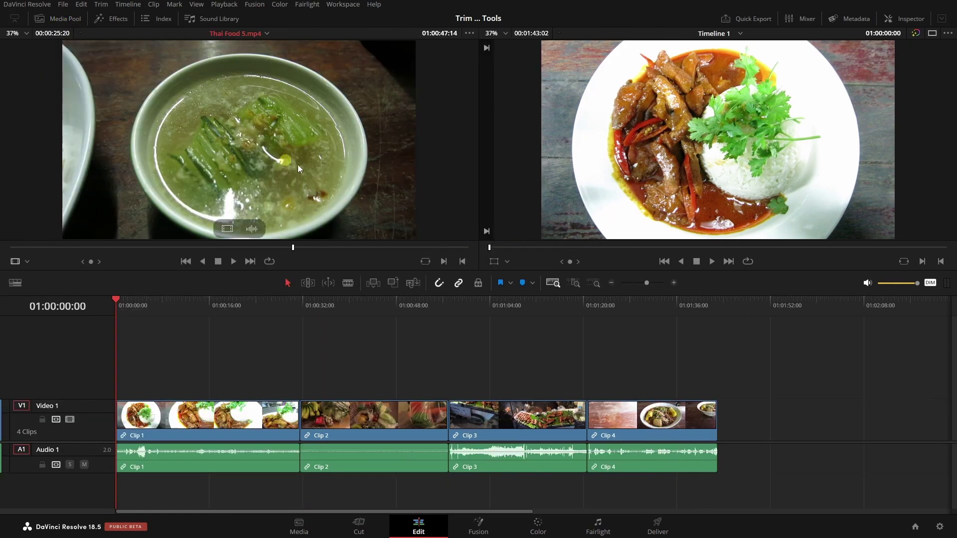
pyautogui.click(931, 33)
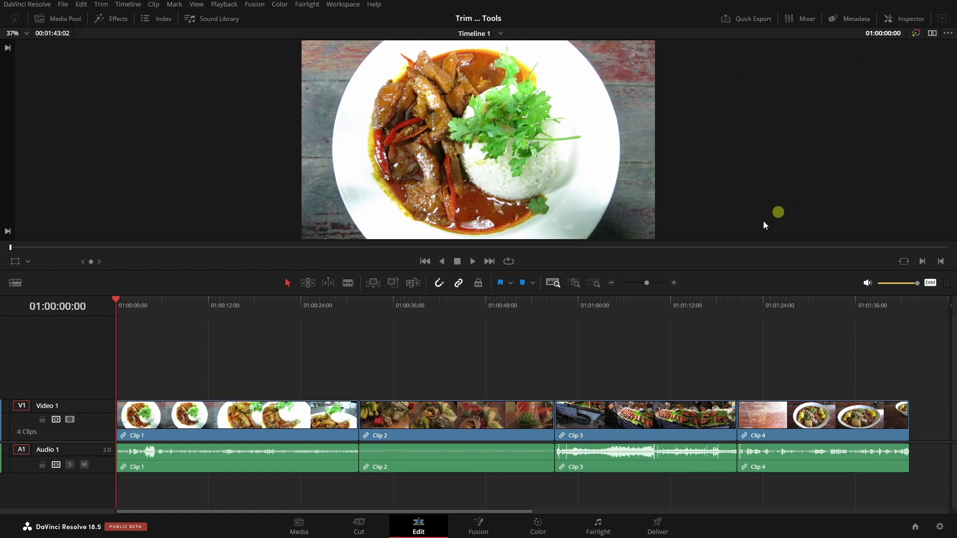
pyautogui.moveTo(717, 293); pyautogui.dragTo(704, 347)
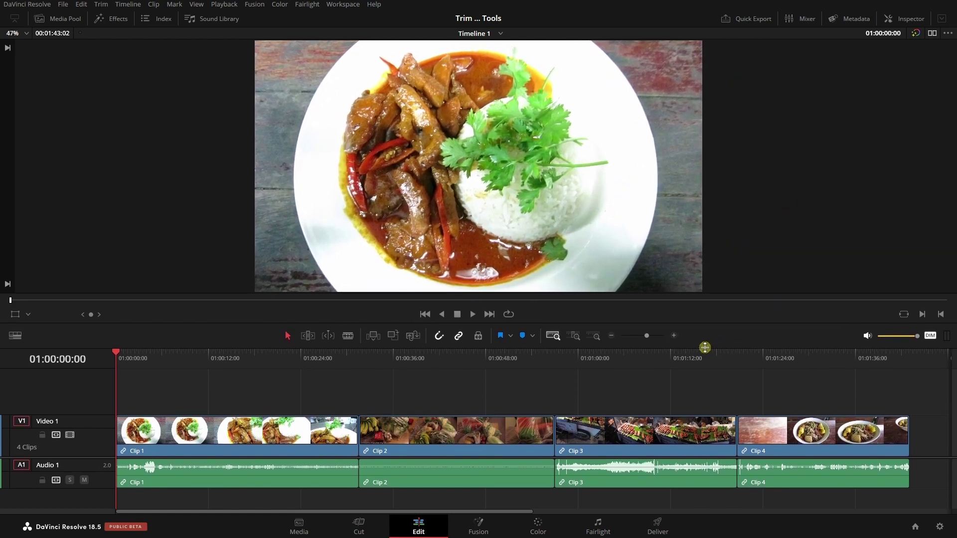
# Step: Increase the height of the Video 1 track to enlarge its clip thumbnails
pyautogui.moveTo(75, 456); pyautogui.dragTo(80, 434)
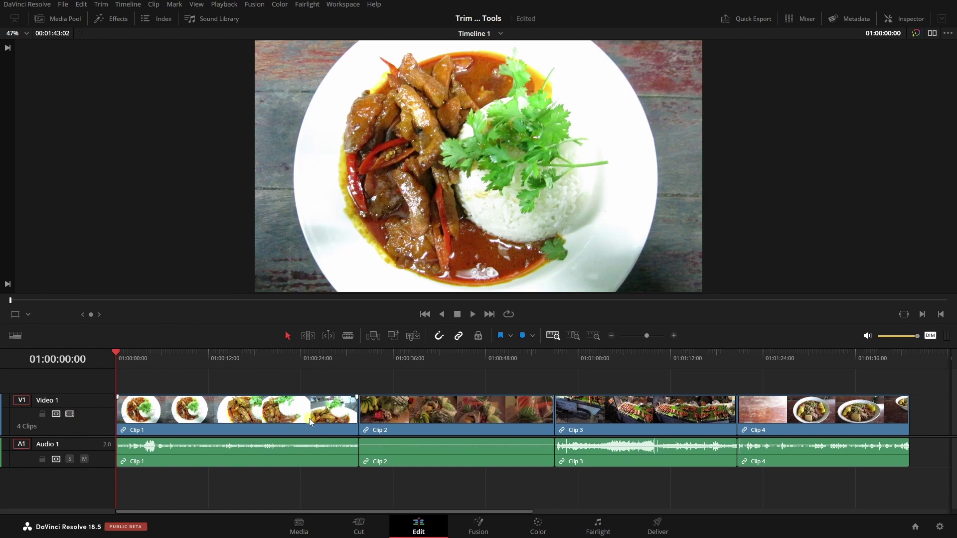
pyautogui.scroll(3, 309, 417)
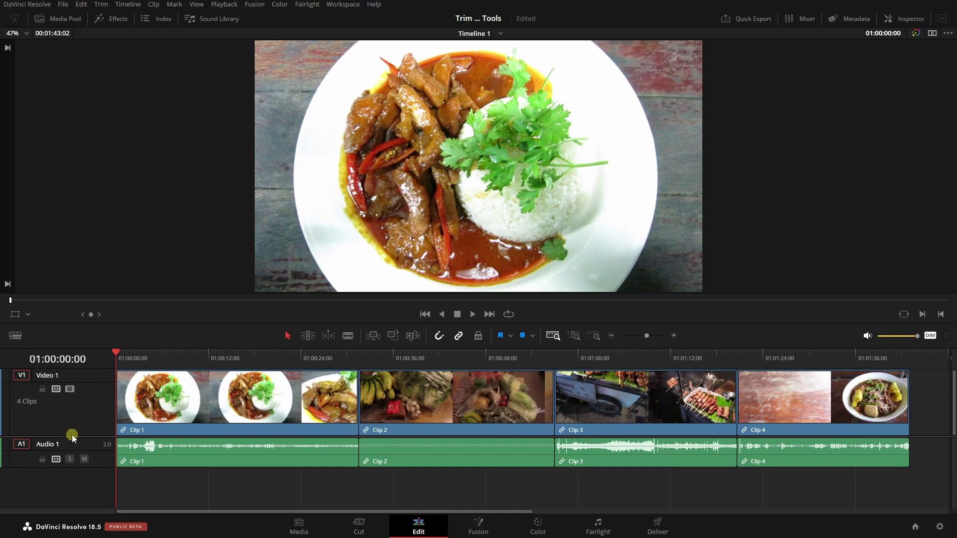
pyautogui.moveTo(73, 437); pyautogui.dragTo(74, 446)
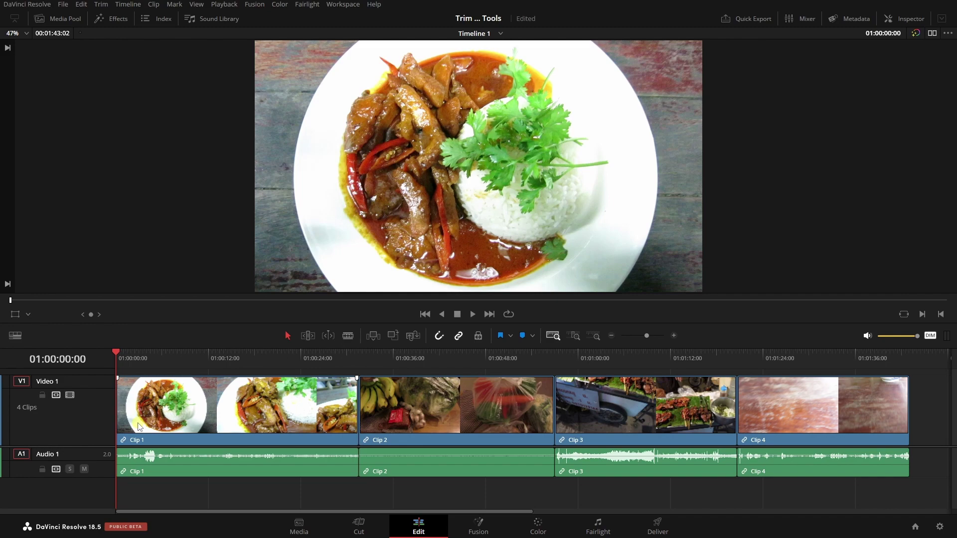
# Step: Move the playhead edit by edit to the end of the timeline and back to its start
pyautogui.press('Down')
pyautogui.press('Down')
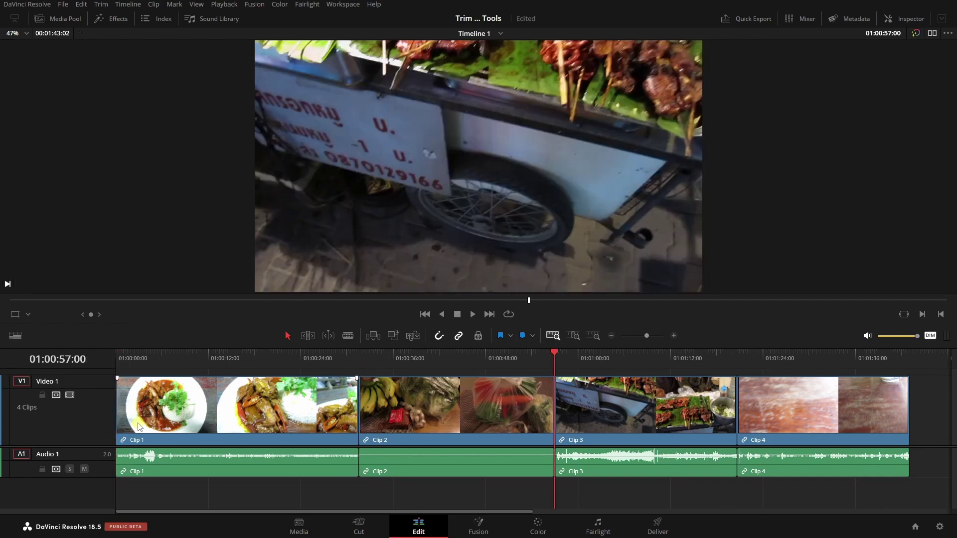
pyautogui.press('Down')
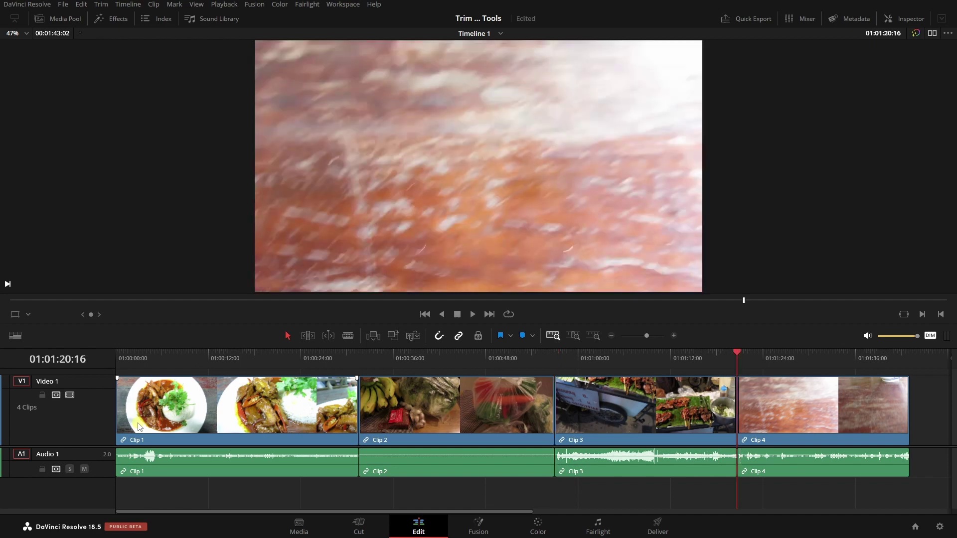
pyautogui.press('Down')
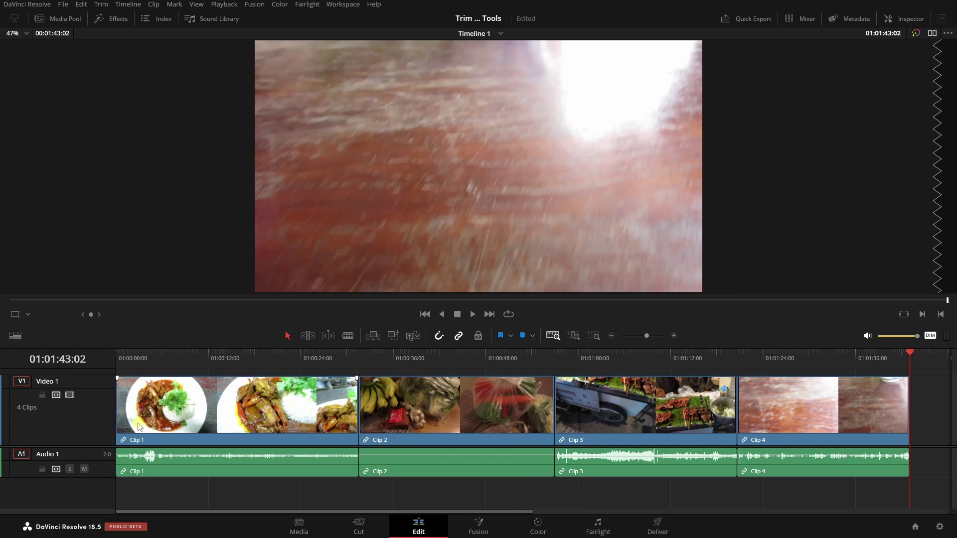
pyautogui.press('Up')
pyautogui.press('Up')
pyautogui.press('Up')
pyautogui.press('Up')
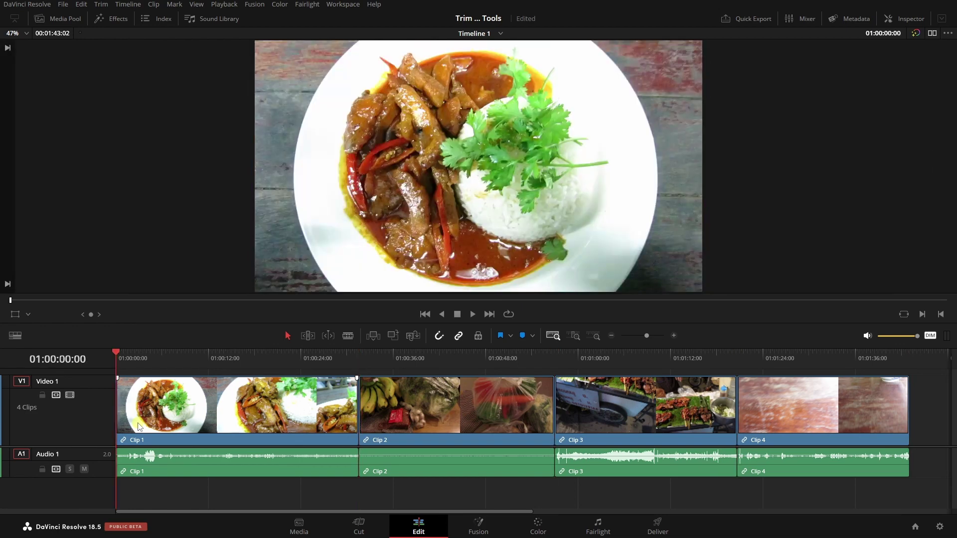
# Step: Play Clip 1 from the start, trying normal, reverse and fast-forward playback
pyautogui.press('space')
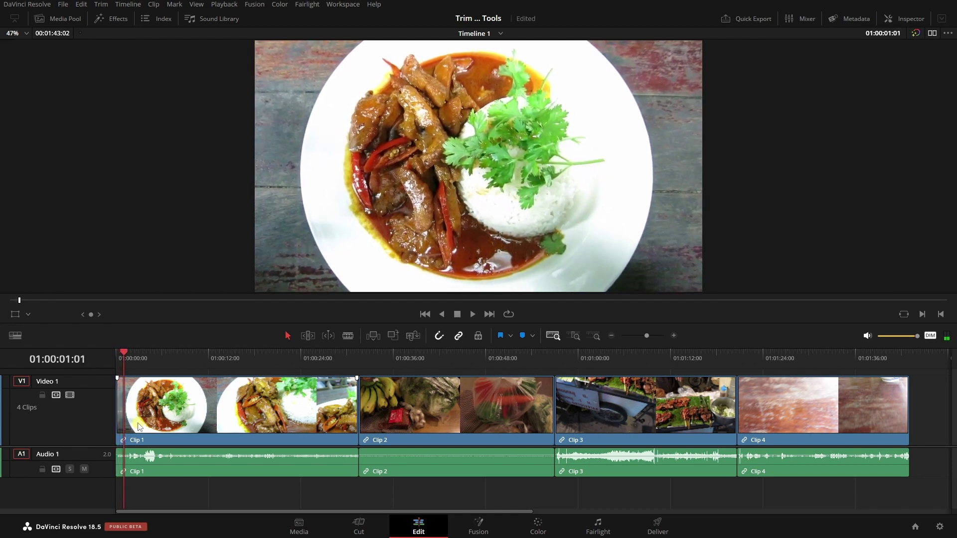
pyautogui.press('j')
pyautogui.press('l')
pyautogui.press('l')
pyautogui.press('l')
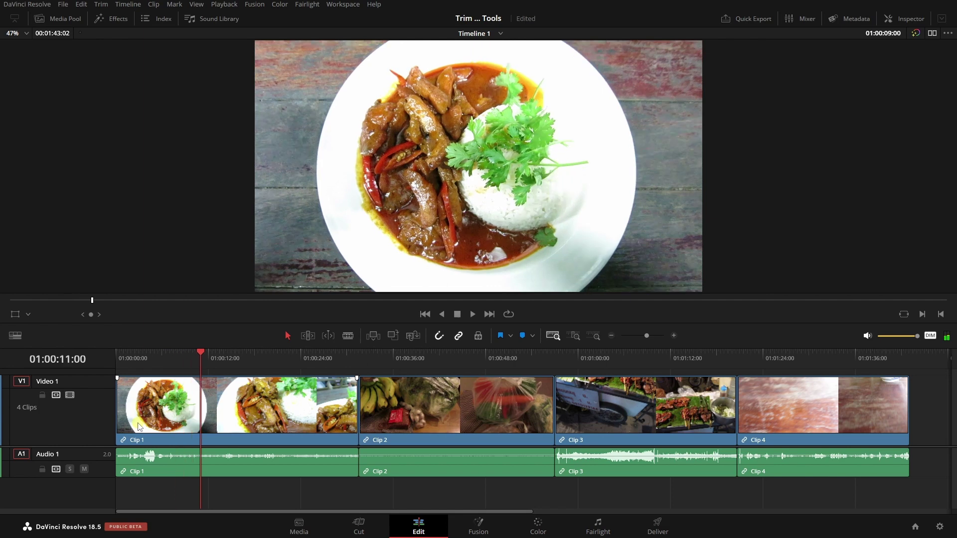
# Step: Move the playhead back and forth within Clip 1 in one-second jumps, ending at 01:00:09:00
pyautogui.hotkey('shift', 'Left')
pyautogui.hotkey('shift', 'Left')
pyautogui.hotkey('shift', 'Left')
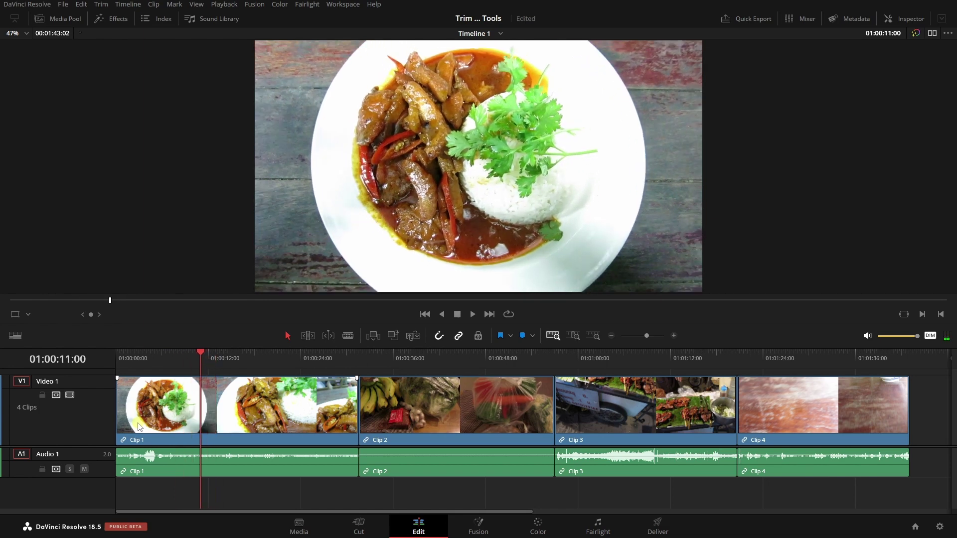
pyautogui.click(78, 345)
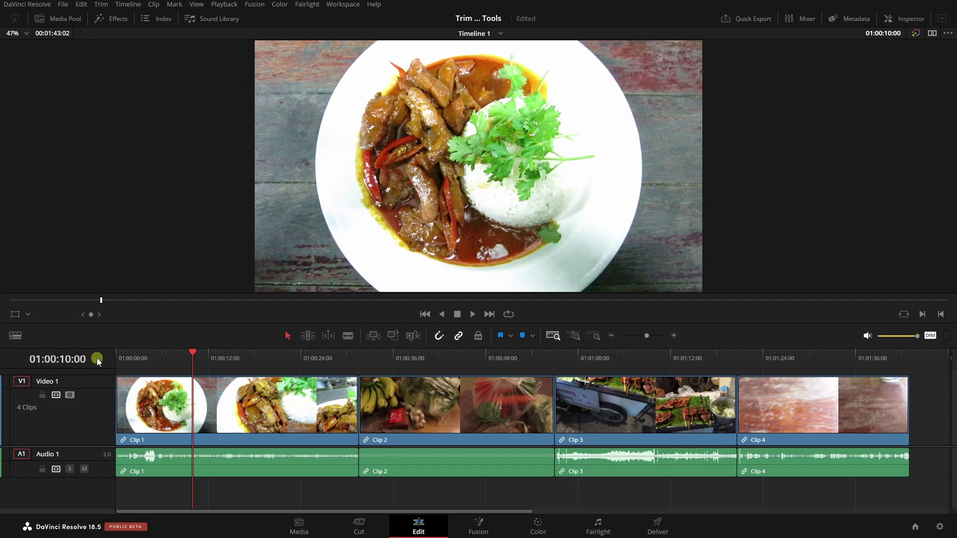
pyautogui.hotkey('shift', 'Right')
pyautogui.hotkey('shift', 'Right')
pyautogui.hotkey('shift', 'Right')
pyautogui.hotkey('shift', 'Right')
pyautogui.hotkey('shift', 'Right')
pyautogui.hotkey('shift', 'Right')
pyautogui.hotkey('shift', 'Right')
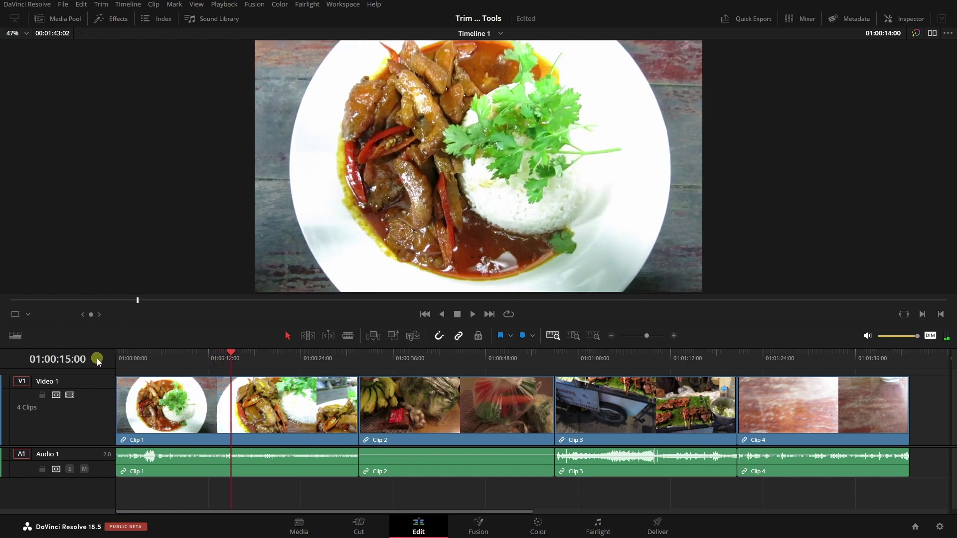
pyautogui.hotkey('shift', 'Left')
pyautogui.hotkey('shift', 'Left')
pyautogui.hotkey('shift', 'Left')
pyautogui.hotkey('shift', 'Left')
pyautogui.hotkey('shift', 'Left')
pyautogui.hotkey('shift', 'Left')
pyautogui.hotkey('shift', 'Left')
pyautogui.hotkey('shift', 'Left')
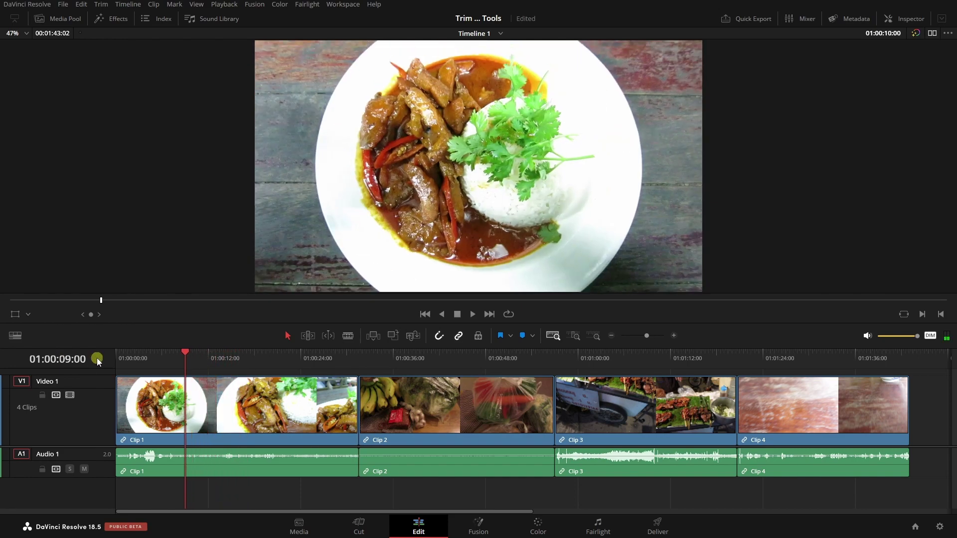
# Step: Step the playhead forward and backward through Clip 1 frame by frame, ending at 01:00:09:07
pyautogui.press('Right')
pyautogui.press('Right')
pyautogui.press('Right')
pyautogui.press('Right')
pyautogui.press('Right')
pyautogui.press('Right')
pyautogui.press('Right')
pyautogui.press('Right')
pyautogui.press('Right')
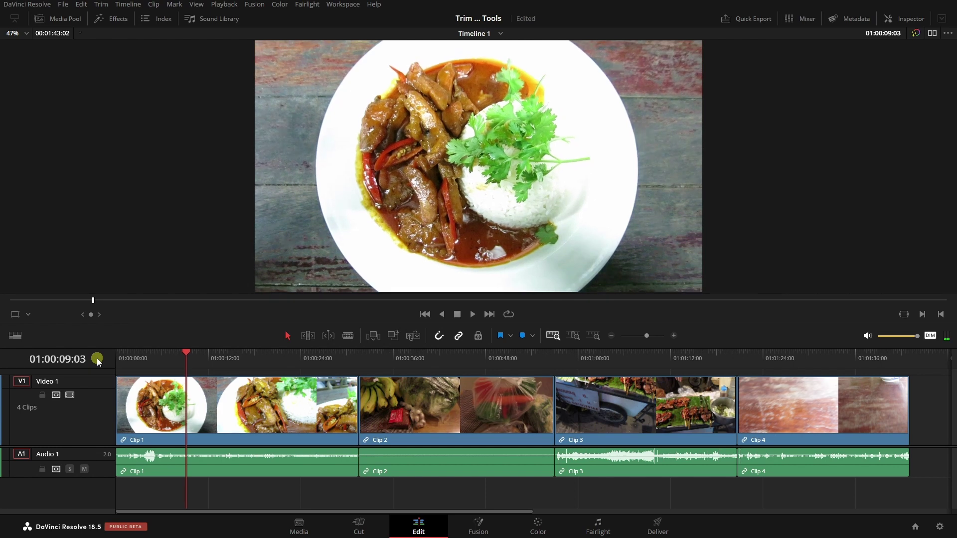
pyautogui.press('Right')
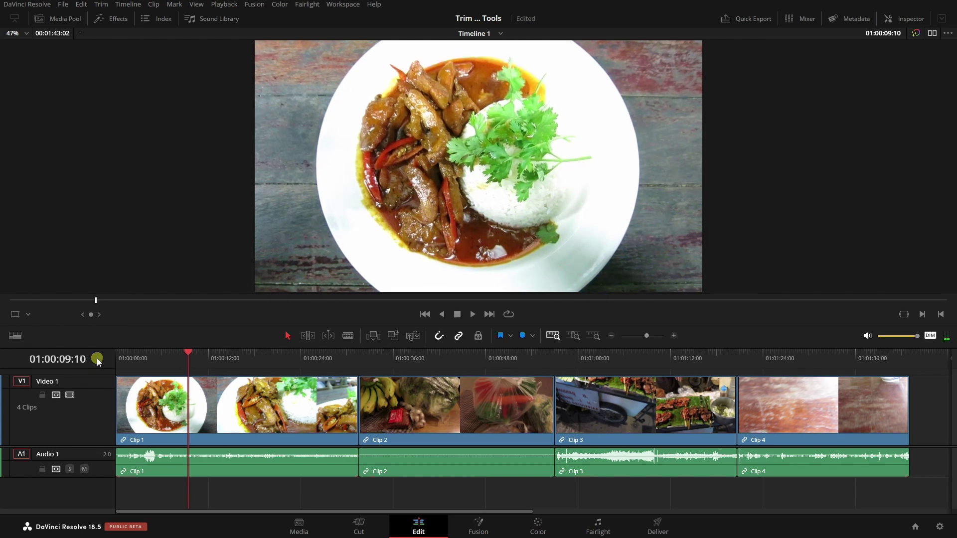
pyautogui.press('Left')
pyautogui.press('Left')
pyautogui.press('Left')
pyautogui.press('Left')
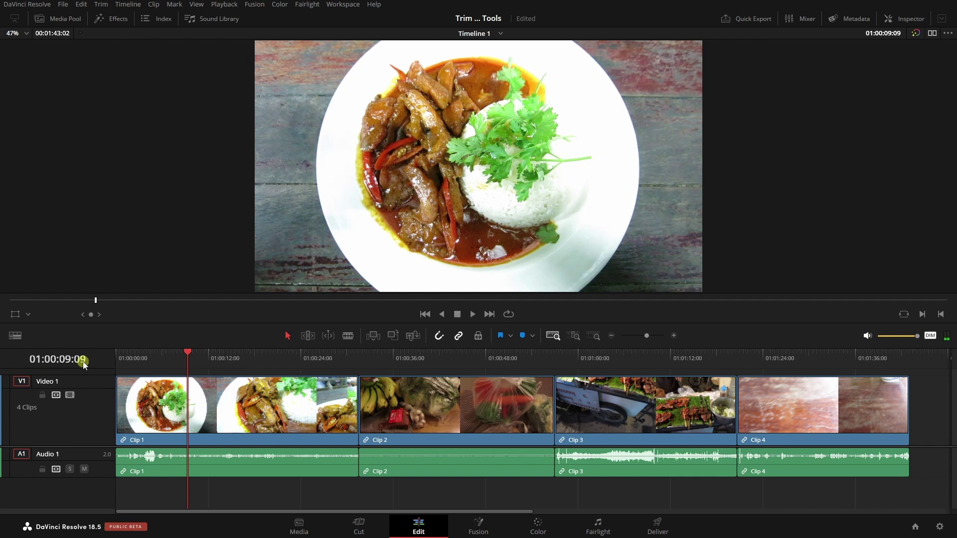
pyautogui.press('Right')
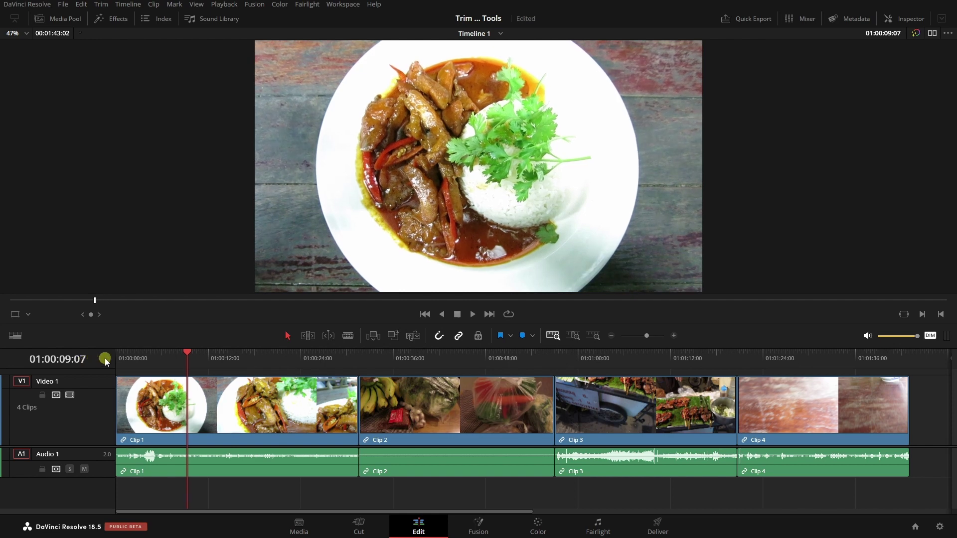
# Step: Jump ahead one second in Clip 1, then play briefly forward and in reverse
pyautogui.hotkey('shift', 'Right')
pyautogui.press('space')
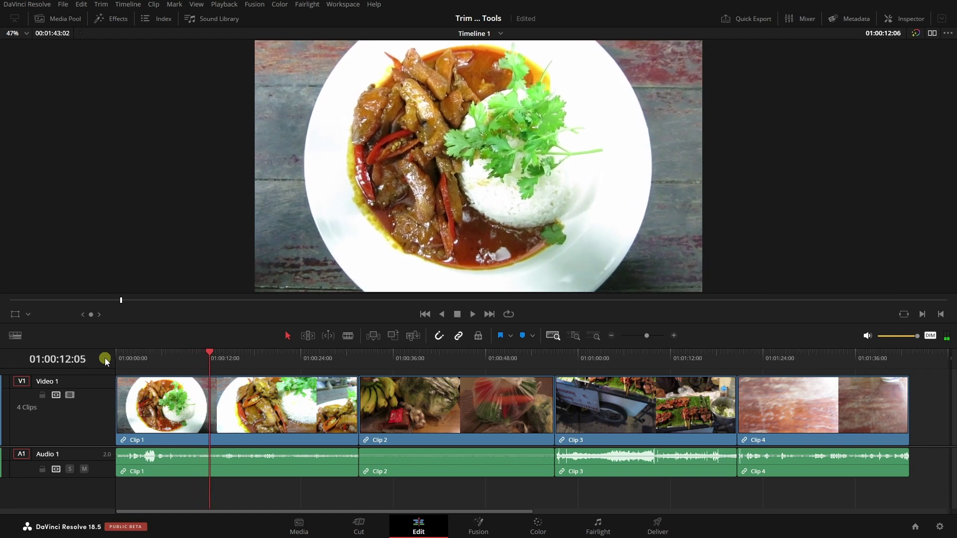
pyautogui.press('j')
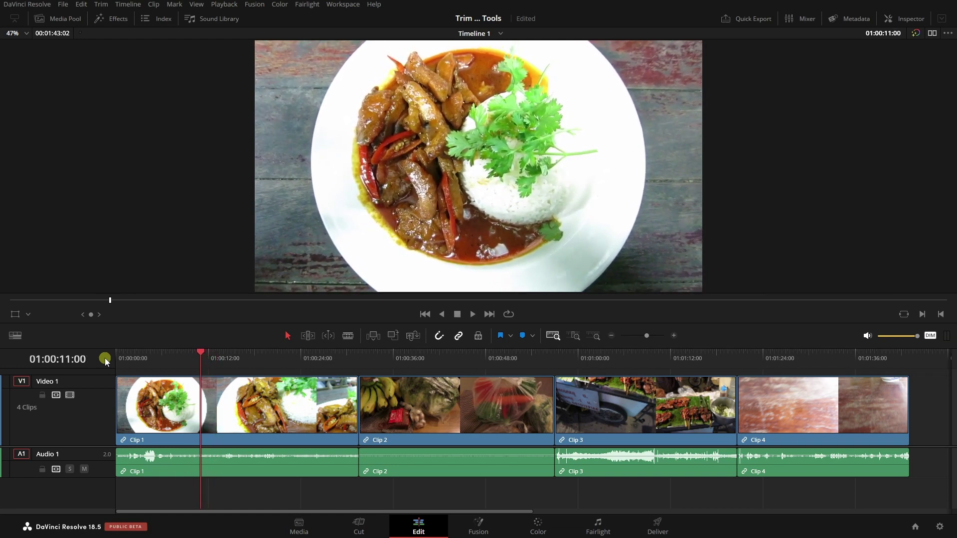
# Step: Jump the playhead directly to the timeline's start, to its end, and back to the start
pyautogui.press('Home')
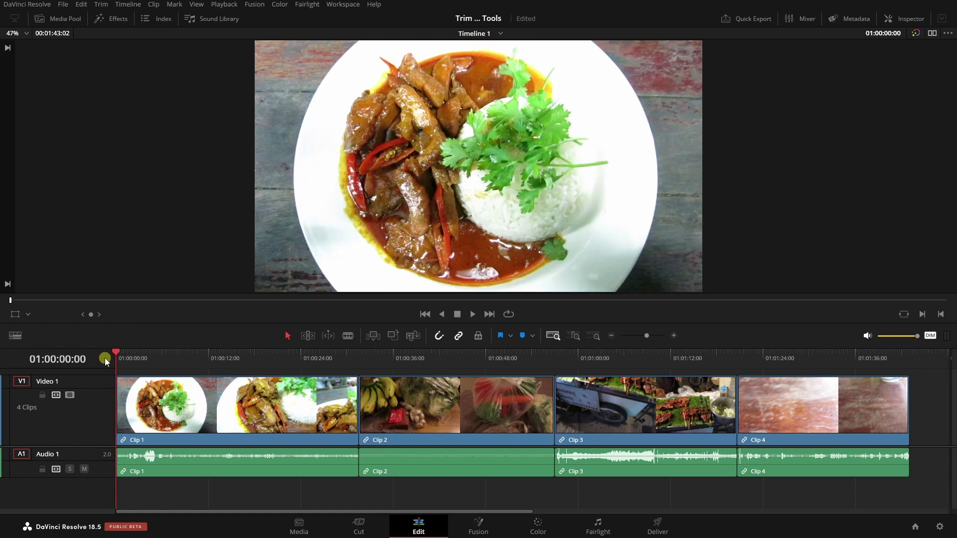
pyautogui.press('End')
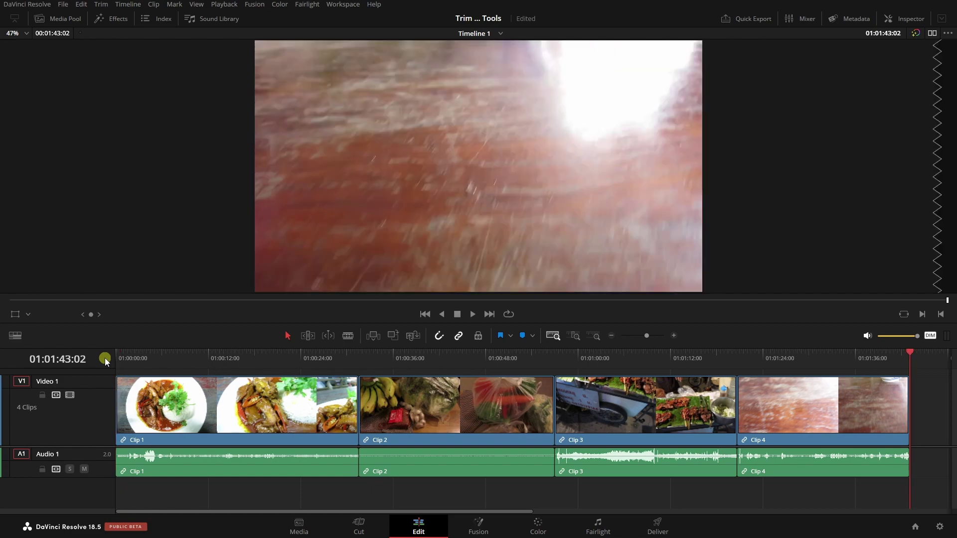
pyautogui.press('Home')
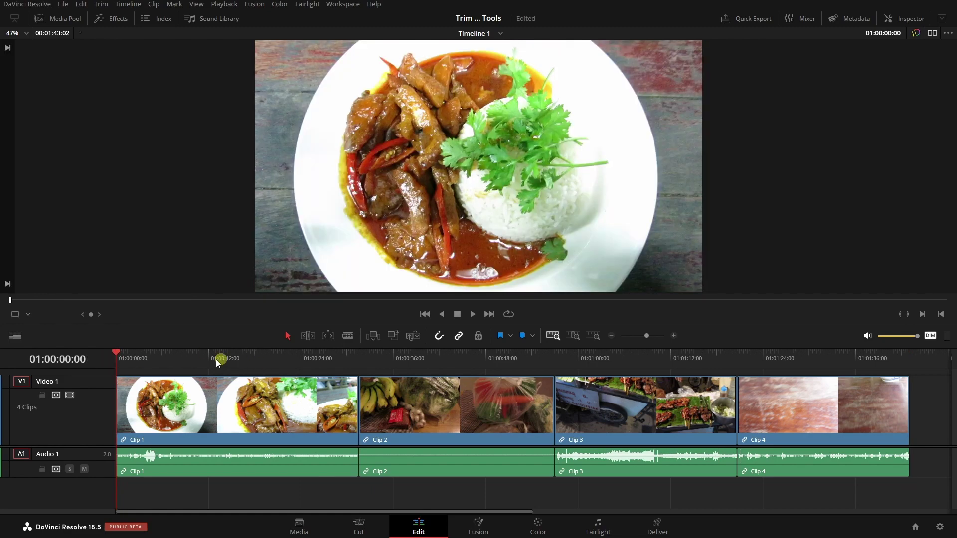
# Step: Scrub the playhead across the clips using the timeline ruler, viewer scrub bar and timecode, ending at 01:00:44:04
pyautogui.click(250, 357)
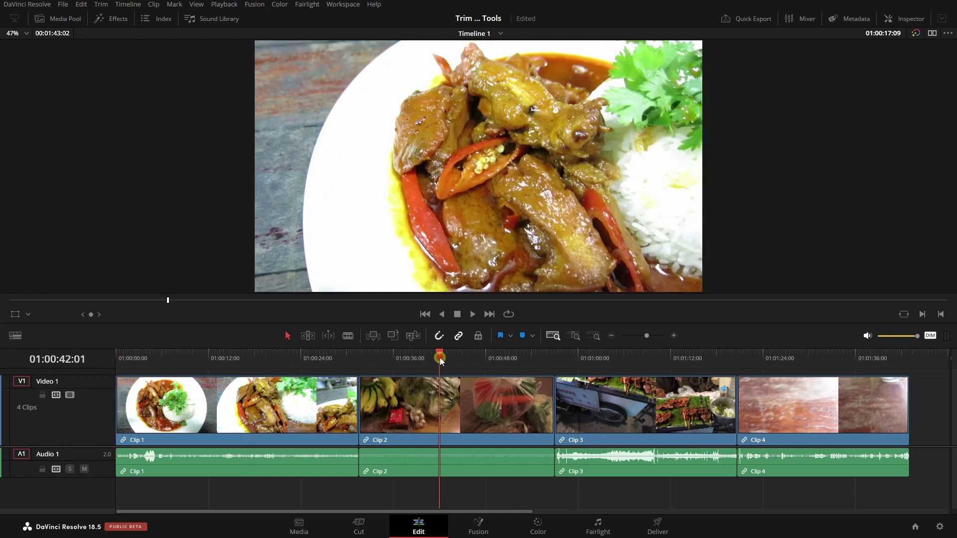
pyautogui.click(439, 358)
pyautogui.click(594, 359)
pyautogui.click(687, 359)
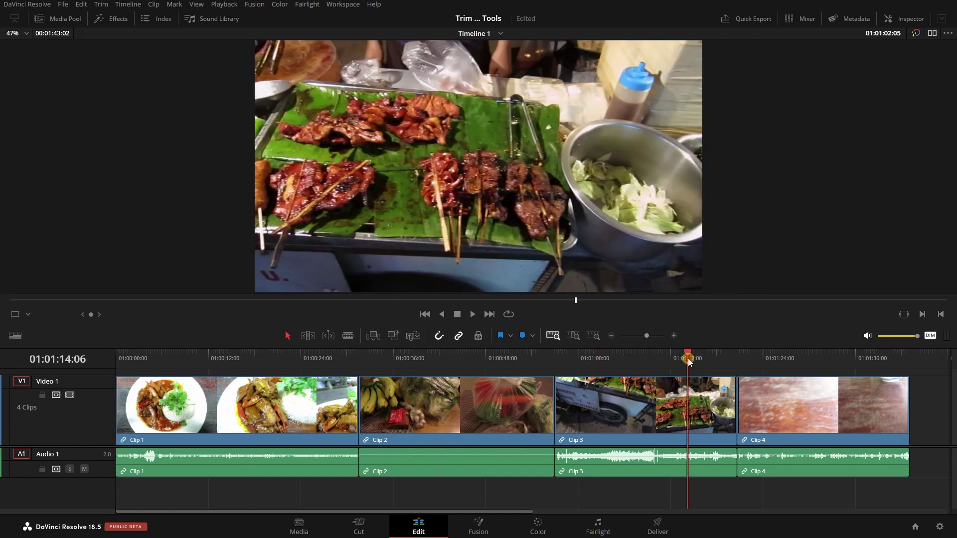
pyautogui.click(686, 301)
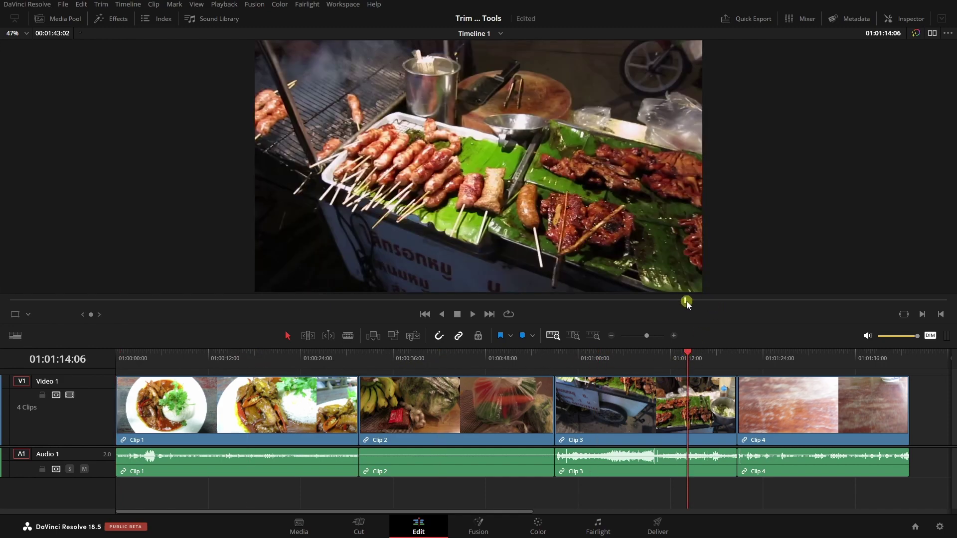
pyautogui.moveTo(686, 301); pyautogui.dragTo(394, 301)
pyautogui.moveTo(88, 312); pyautogui.dragTo(151, 329)
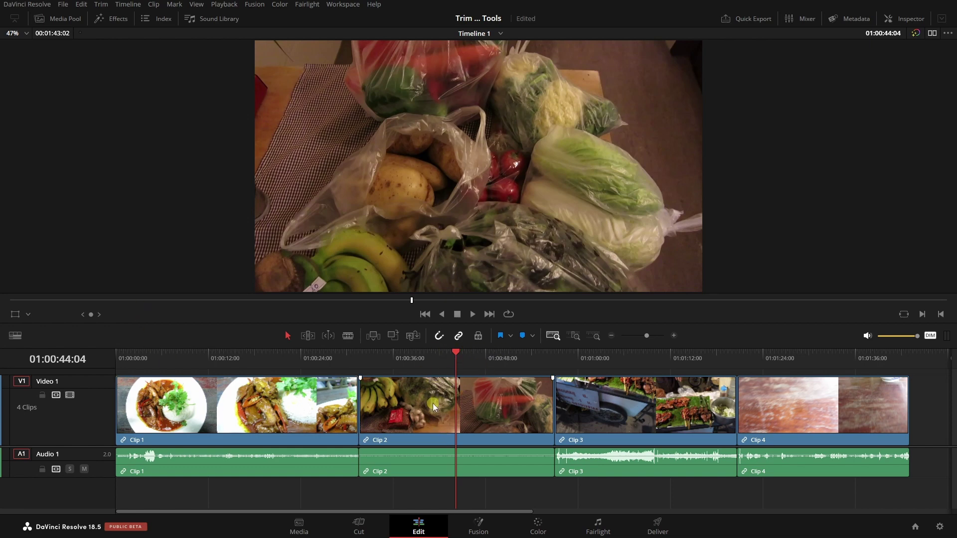
# Step: Move the playhead to the start of Clip 2 and select that clip
pyautogui.press('Up')
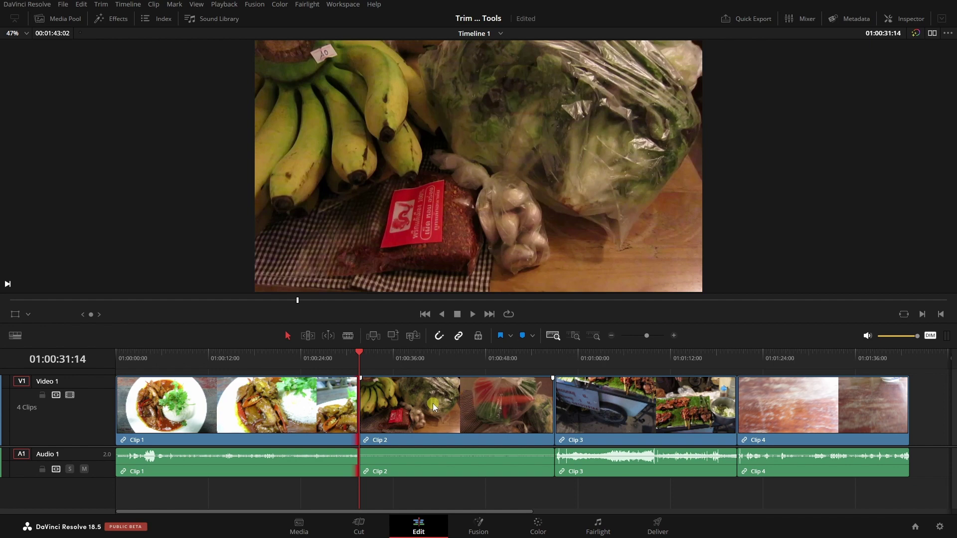
pyautogui.click(433, 406)
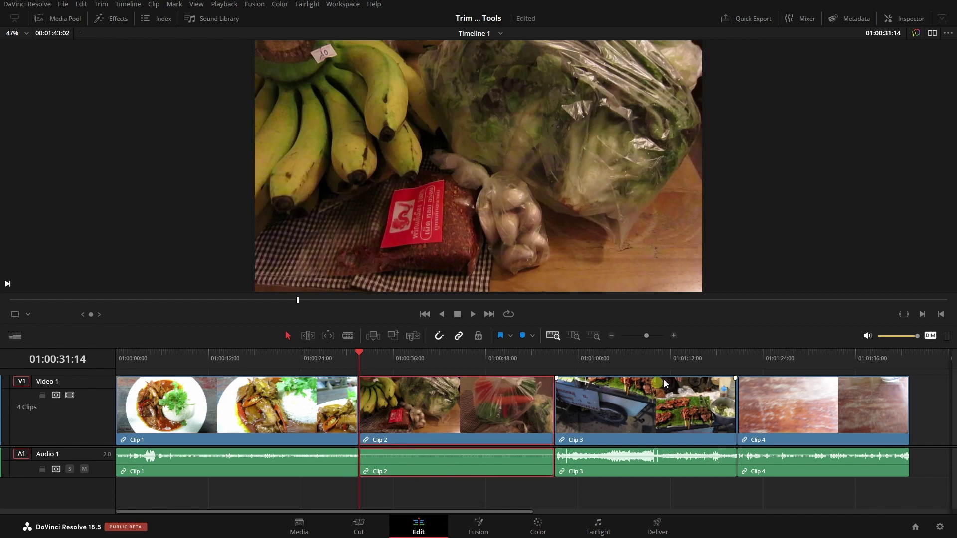
# Step: Select the clip under the playhead with it at 01:01:09:13 in Clip 3, then at 01:01:31:07 in Clip 4
pyautogui.click(651, 358)
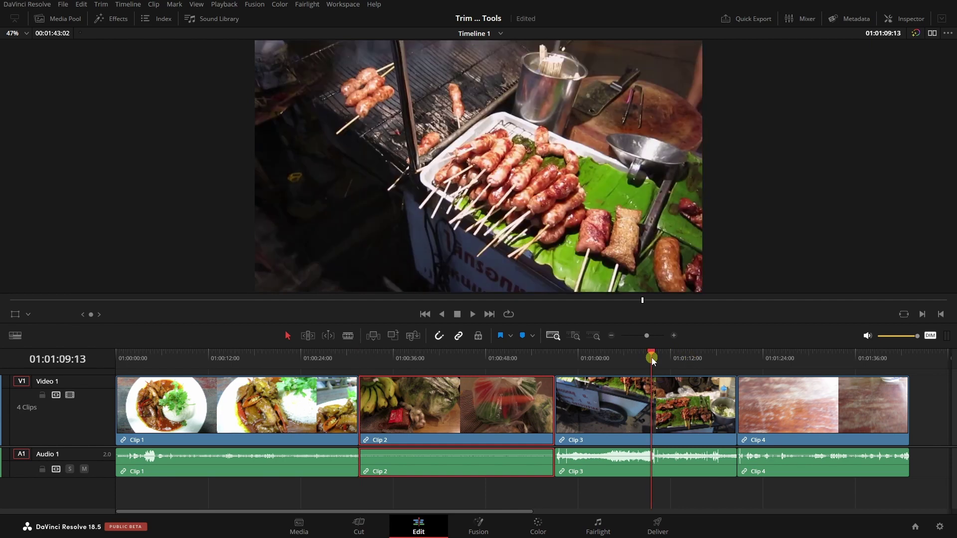
pyautogui.hotkey('shift', 'v')
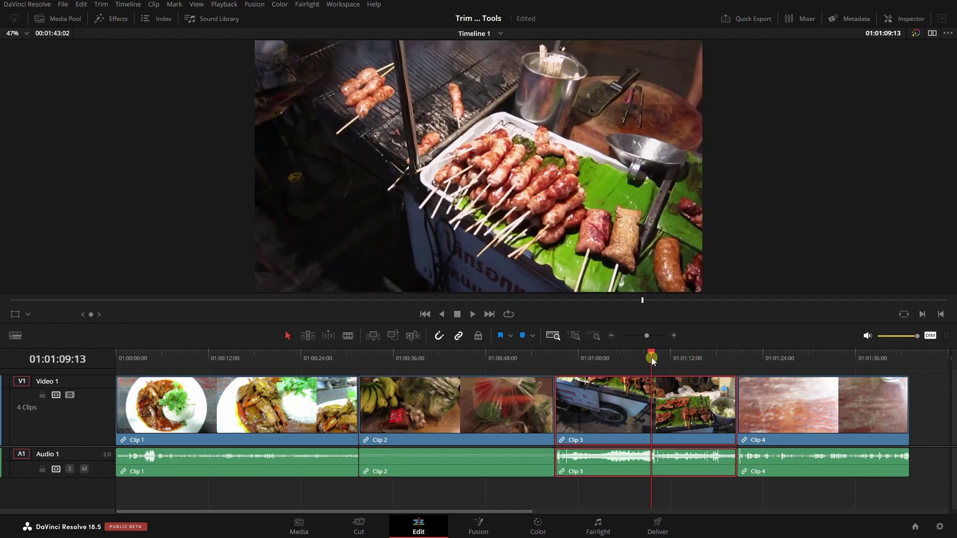
pyautogui.click(818, 355)
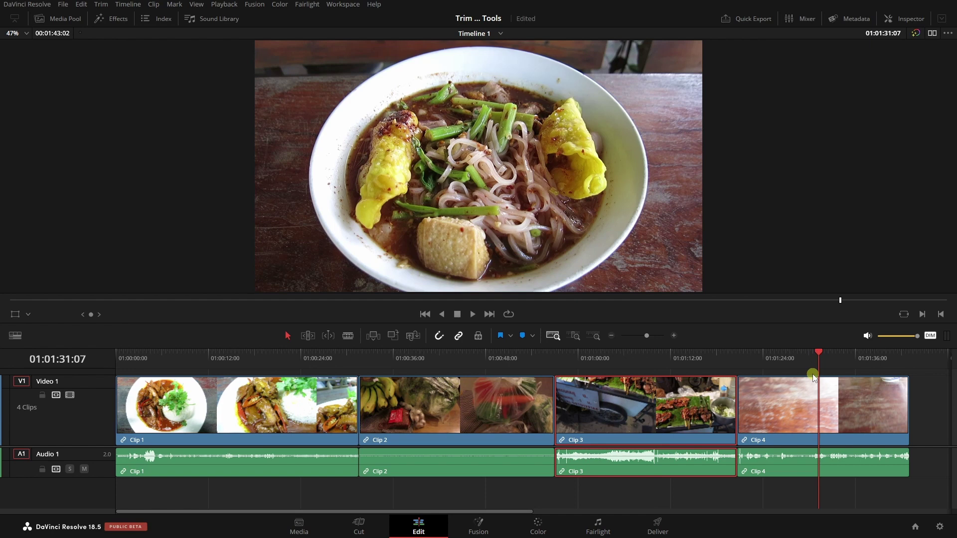
pyautogui.hotkey('shift', 'v')
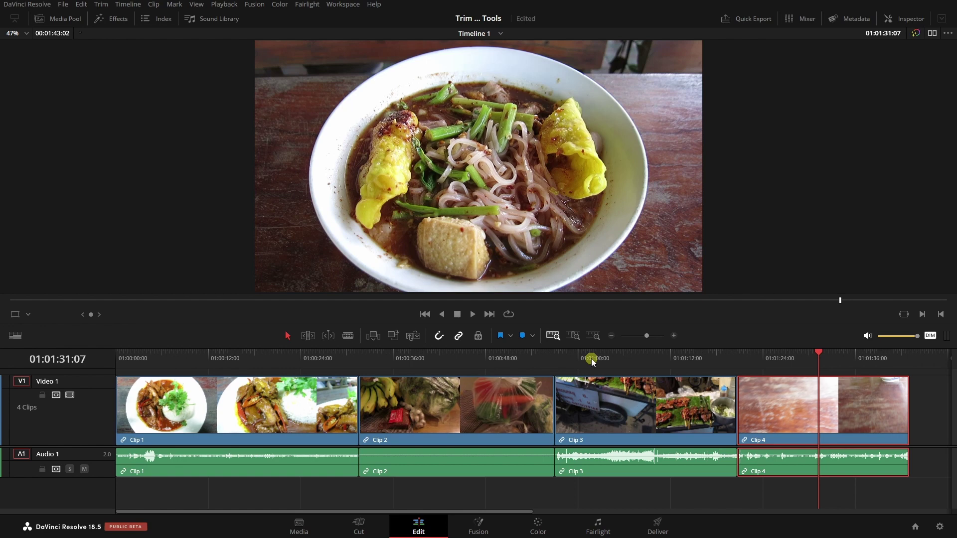
# Step: Nudge Clip 4 later on the timeline in one-frame increments
pyautogui.press('.')
pyautogui.press('.')
pyautogui.press('.')
pyautogui.press('.')
pyautogui.press('.')
pyautogui.press('.')
pyautogui.press('.')
pyautogui.press('.')
pyautogui.press('.')
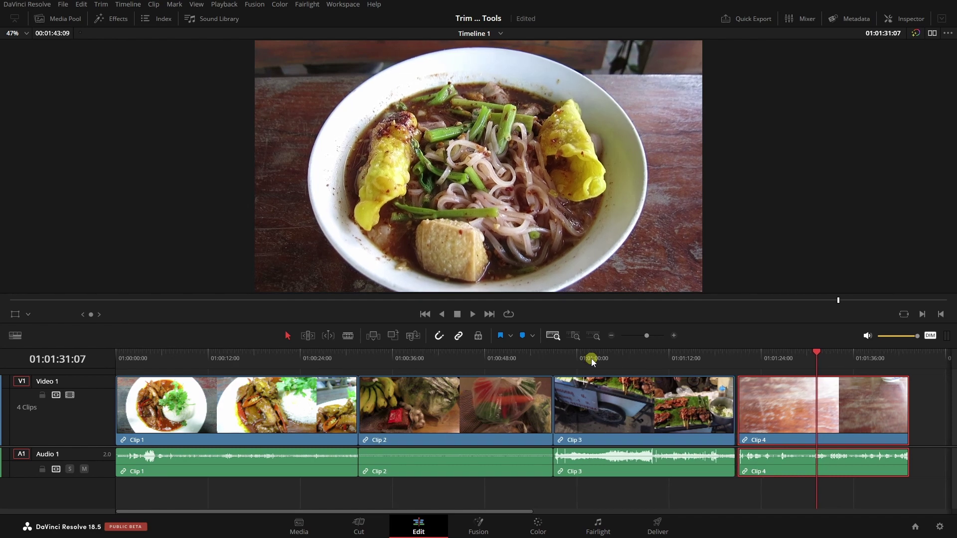
pyautogui.press('.')
pyautogui.press('.')
pyautogui.press('.')
pyautogui.press('.')
pyautogui.press('.')
pyautogui.press('.')
pyautogui.press('.')
pyautogui.press('.')
pyautogui.press('.')
pyautogui.press('.')
pyautogui.press('.')
pyautogui.press('.')
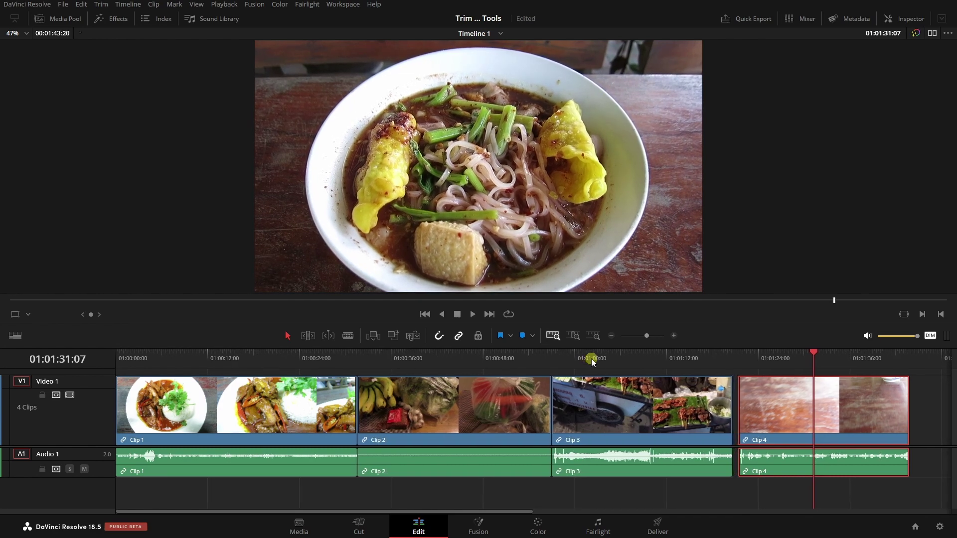
# Step: Nudge Clip 4 back toward Clip 3 in one-frame increments
pyautogui.press(',')
pyautogui.press(',')
pyautogui.press(',')
pyautogui.press(',')
pyautogui.press(',')
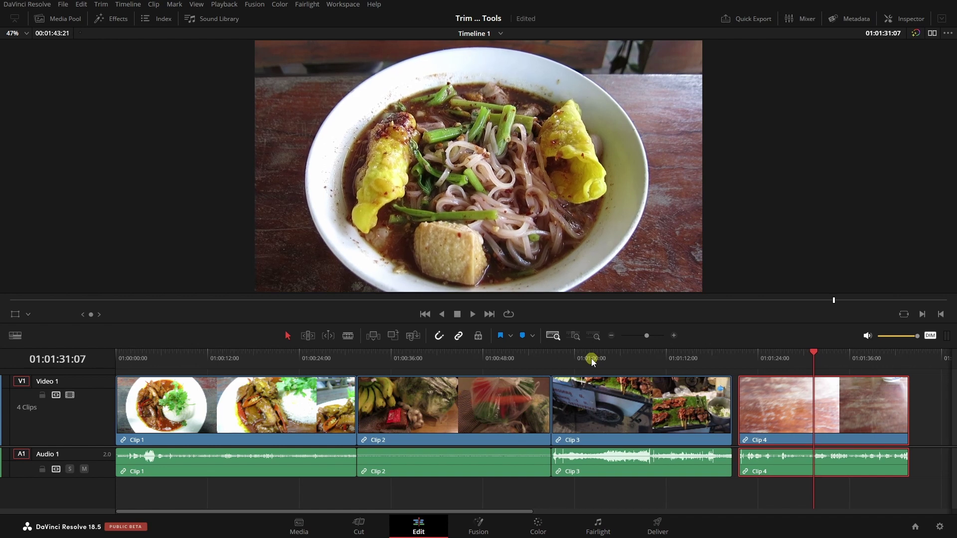
pyautogui.press(',')
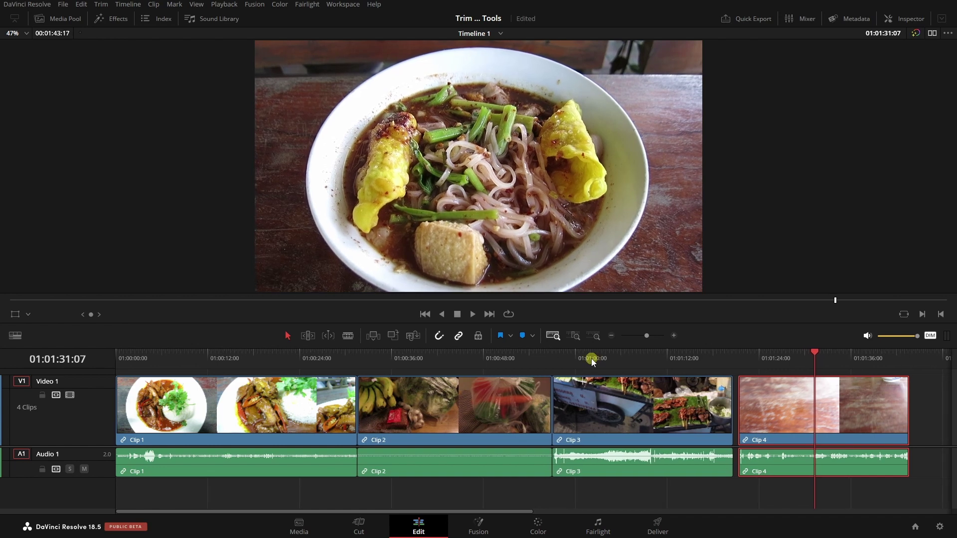
pyautogui.hotkey('ctrl', 's')
# Step: Nudge Clip 4 later on the timeline in larger, five-frame increments
pyautogui.hotkey('shift', '.')
pyautogui.hotkey('shift', '.')
pyautogui.hotkey('shift', '.')
pyautogui.hotkey('shift', '.')
pyautogui.hotkey('shift', '.')
pyautogui.hotkey('shift', '.')
pyautogui.hotkey('shift', '.')
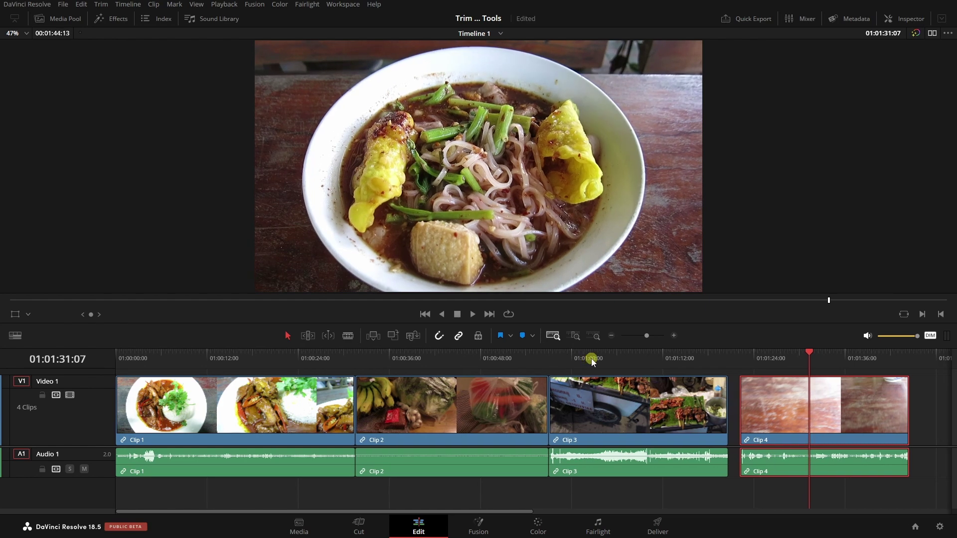
# Step: Nudge Clip 4 earlier in five-frame increments until it sits directly against the end of Clip 3
pyautogui.hotkey('shift', ',')
pyautogui.hotkey('shift', ',')
pyautogui.hotkey('shift', ',')
pyautogui.hotkey('shift', ',')
pyautogui.hotkey('shift', ',')
pyautogui.hotkey('shift', ',')
pyautogui.hotkey('shift', ',')
pyautogui.hotkey('shift', ',')
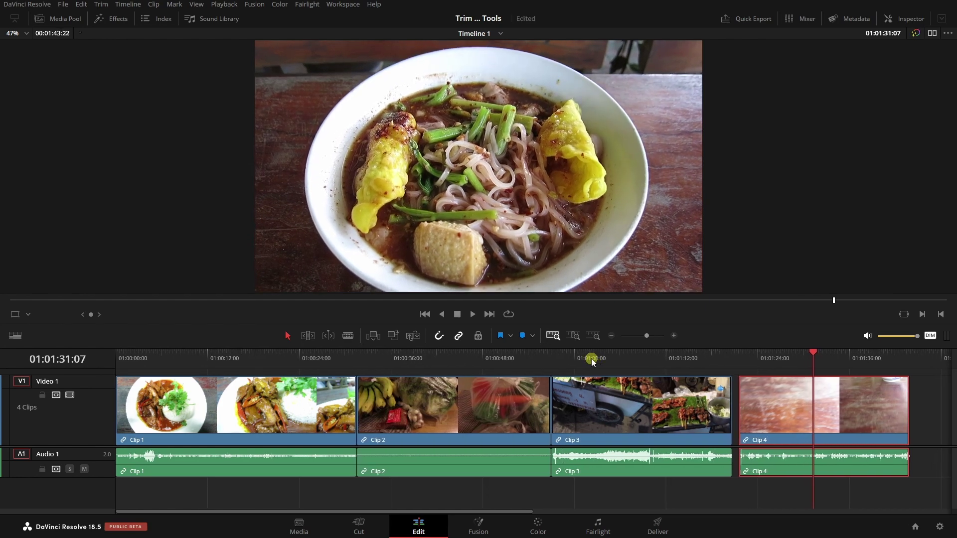
pyautogui.hotkey('shift', ',')
pyautogui.hotkey('shift', ',')
pyautogui.hotkey('ctrl', 's')
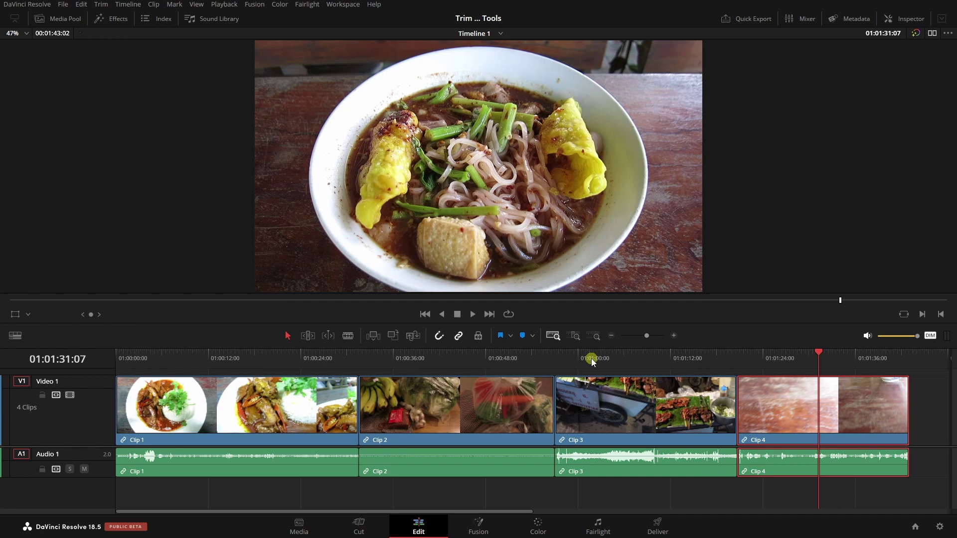
# Step: Play Clip 4 forward to 01:01:33:16, stop, and play it in reverse to 01:01:31:06
pyautogui.press('space')
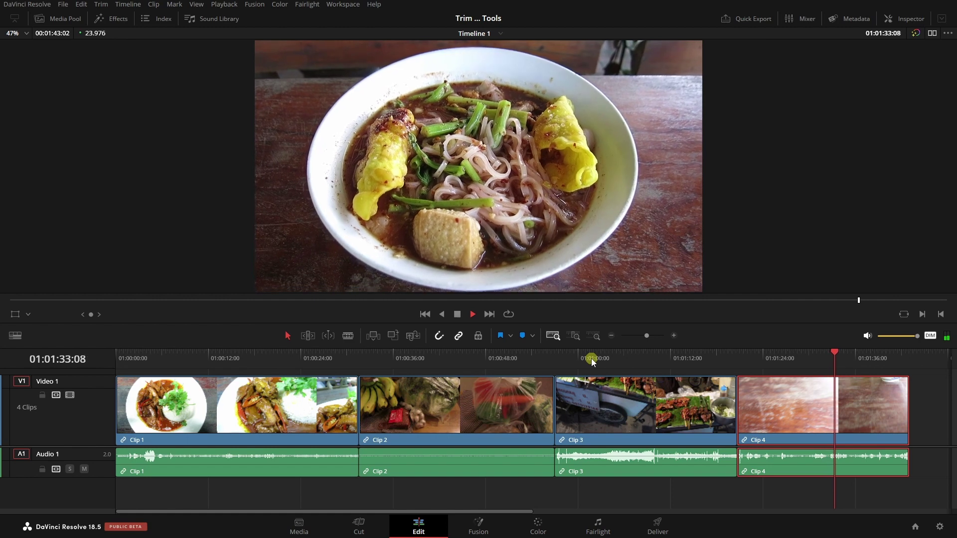
pyautogui.press('space')
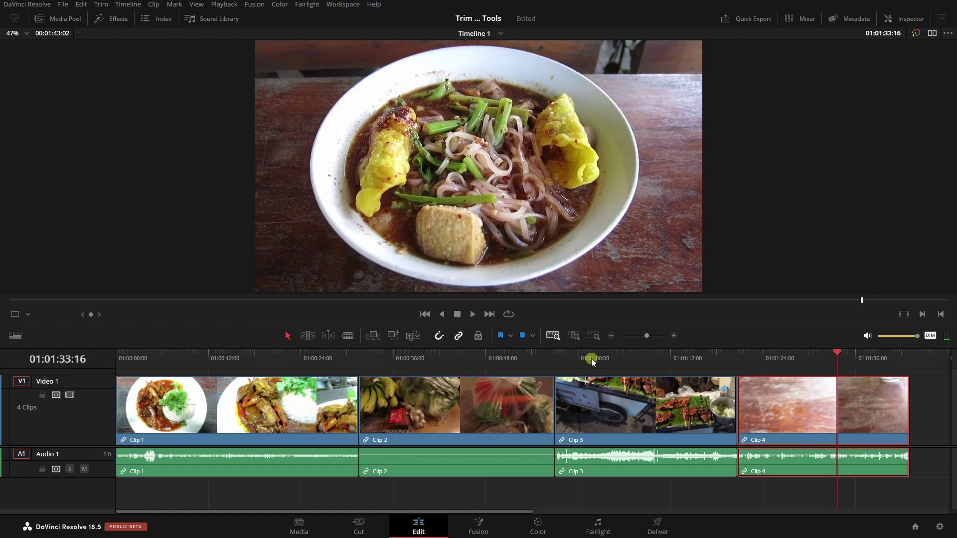
pyautogui.press('j')
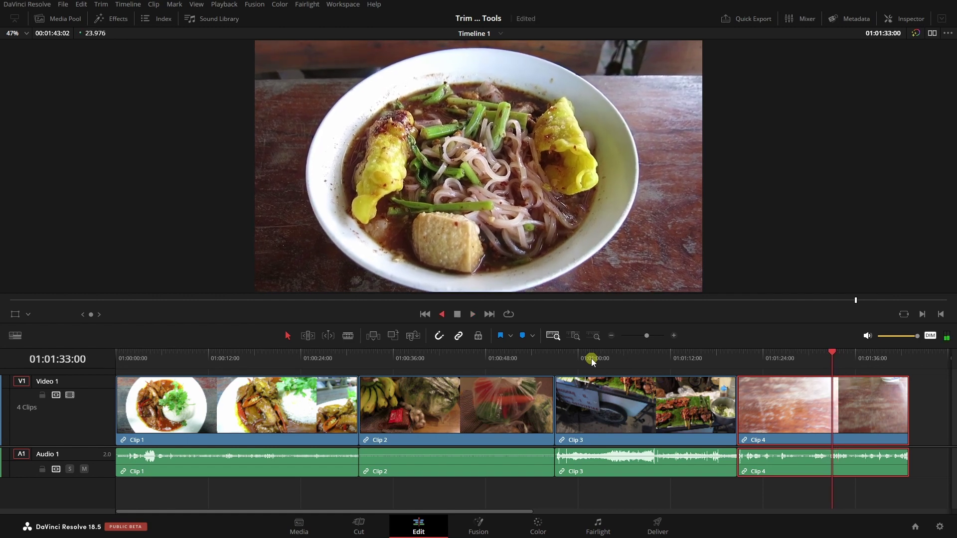
pyautogui.press('space')
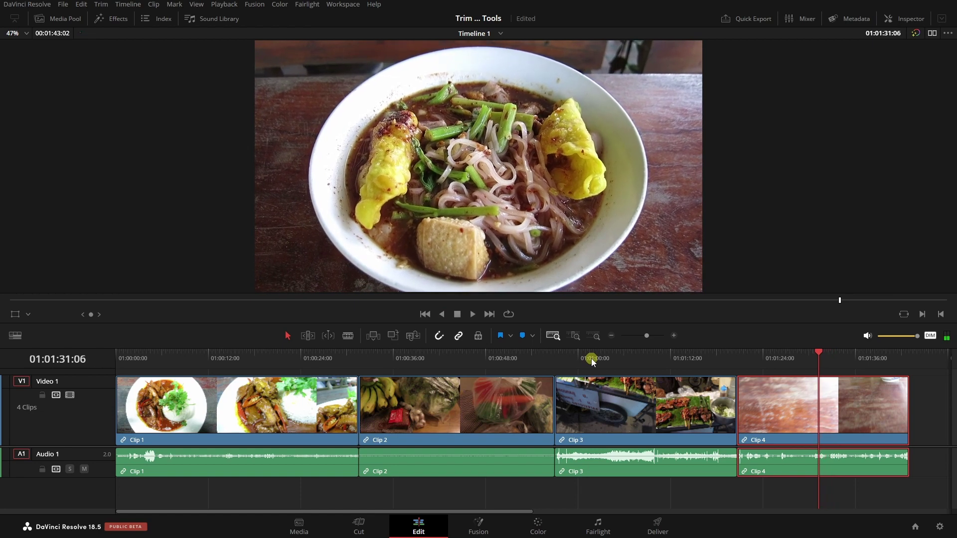
# Step: Play the timeline in reverse at normal, 2x and 4x speed, stopping in Clip 3 at 01:01:02:14
pyautogui.press('j')
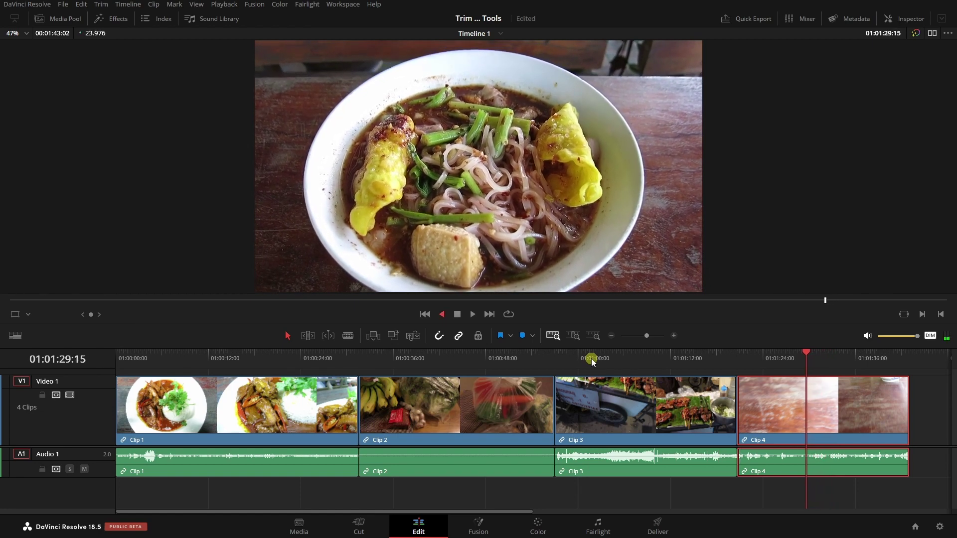
pyautogui.press('j')
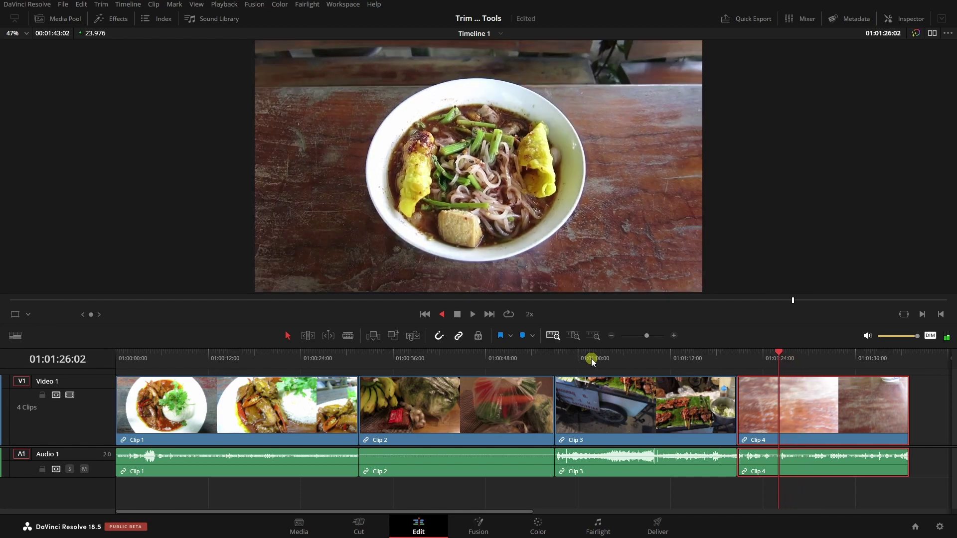
pyautogui.press('j')
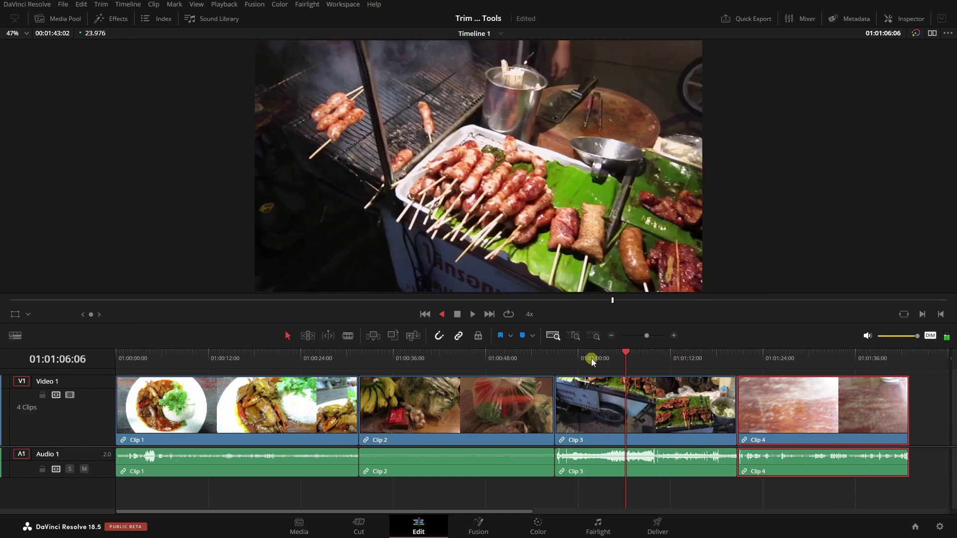
pyautogui.click(592, 359)
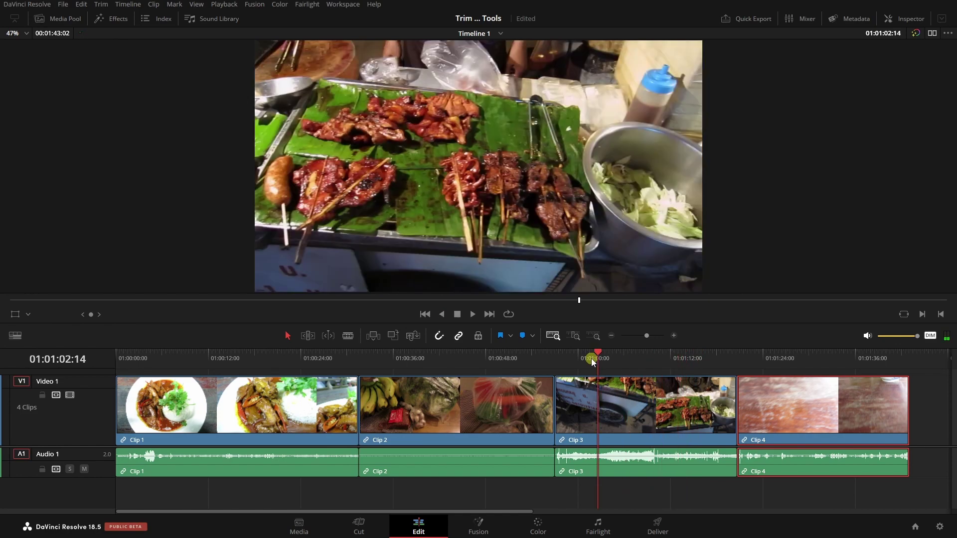
# Step: Play the timeline forward at 2x and 4x speed, stopping in Clip 4 at 01:01:23:21
pyautogui.press('l')
pyautogui.press('l')
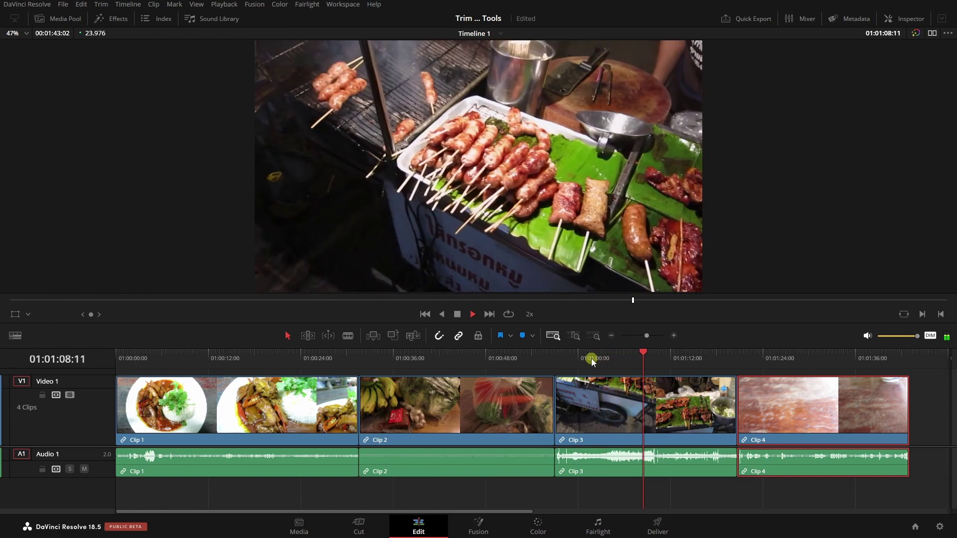
pyautogui.press('l')
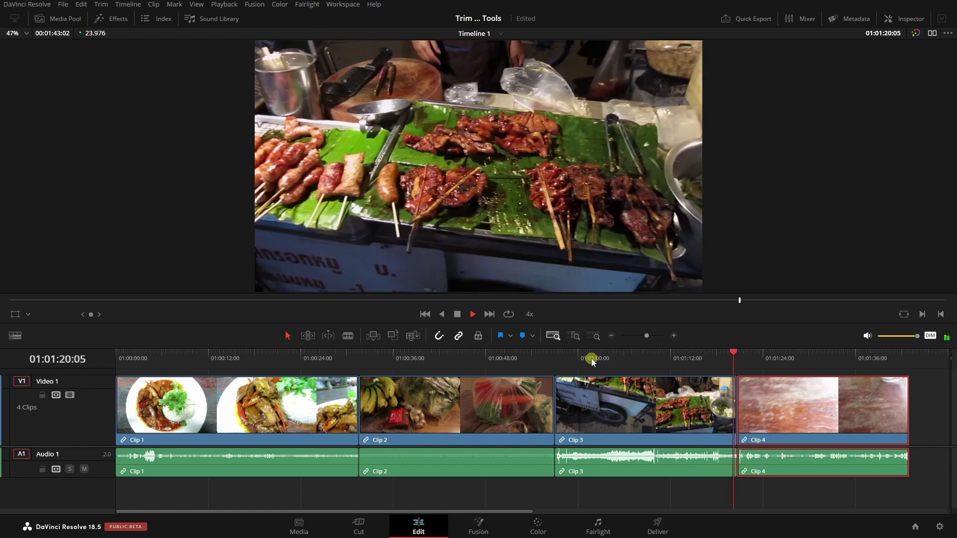
pyautogui.press('k')
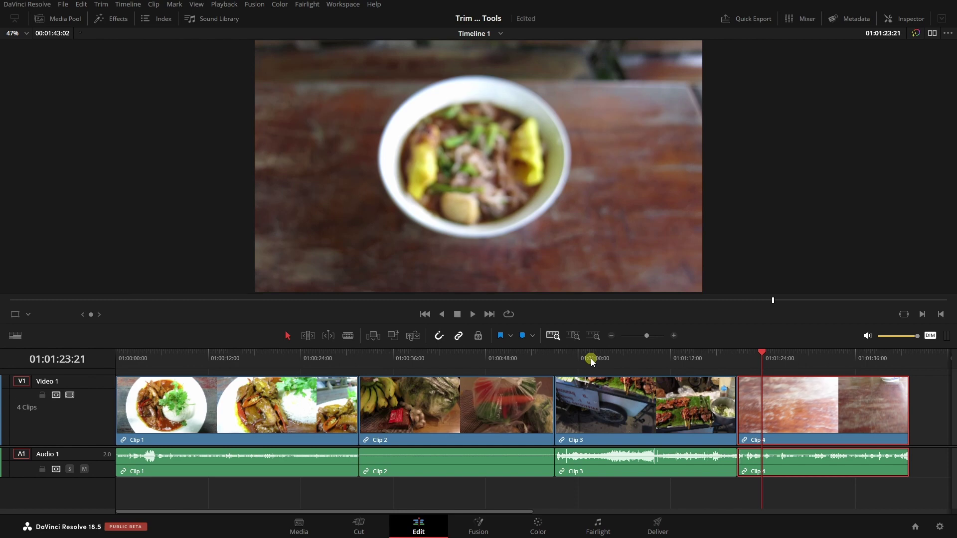
# Step: Select Clip 3 as a whole, followed by its start edit point and its end edit point in turn
pyautogui.click(598, 411)
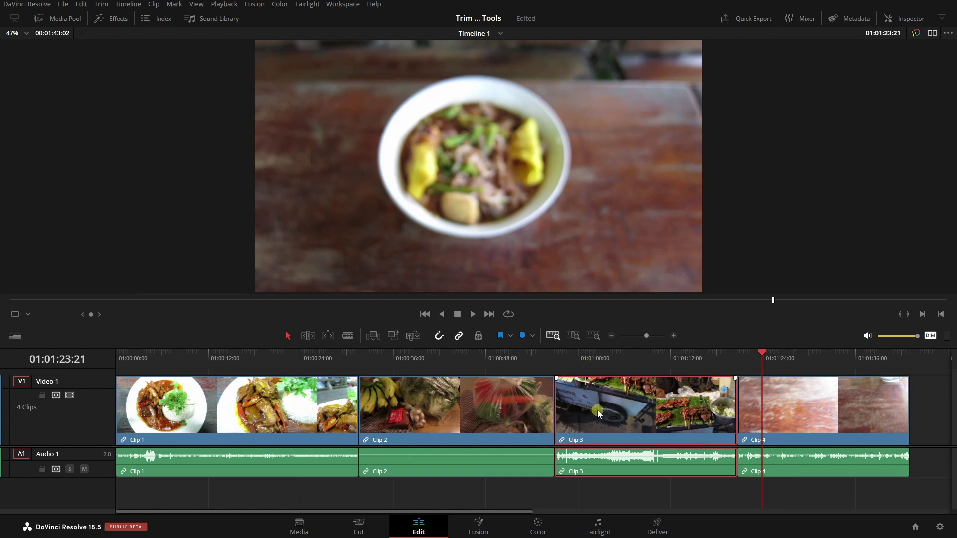
pyautogui.click(560, 407)
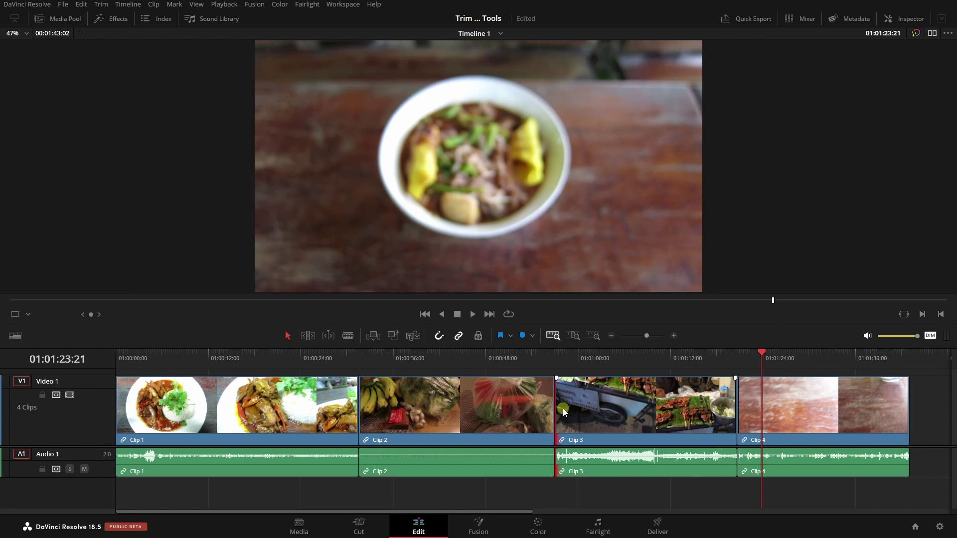
pyautogui.click(731, 413)
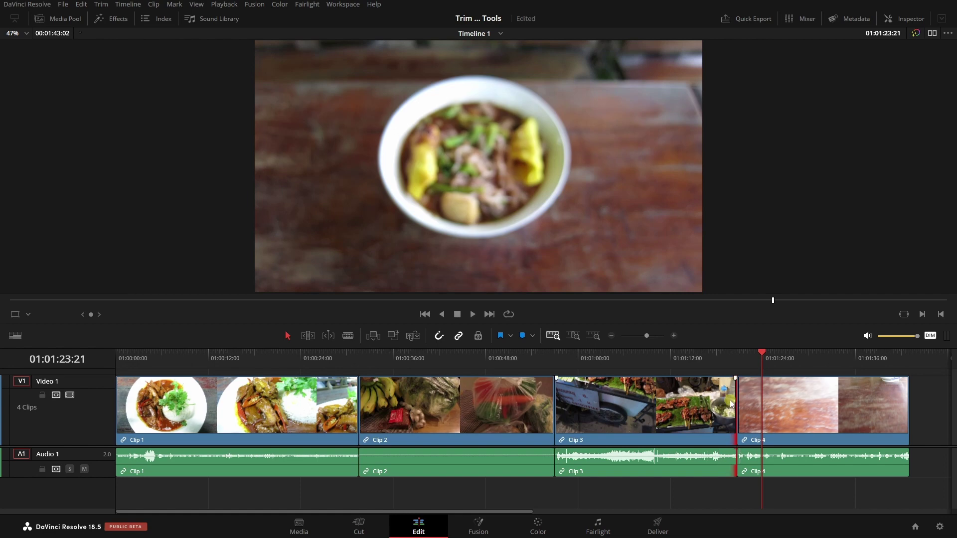
# Step: Trim the end of Clip 3 earlier by about 4 seconds, leaving a gap before Clip 4
pyautogui.moveTo(732, 412); pyautogui.dragTo(736, 413)
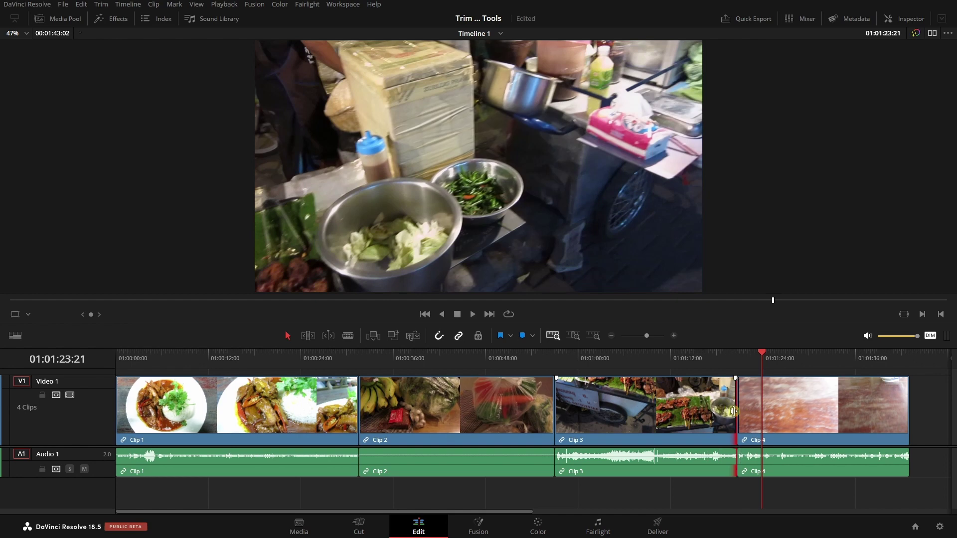
pyautogui.moveTo(732, 412); pyautogui.dragTo(714, 411)
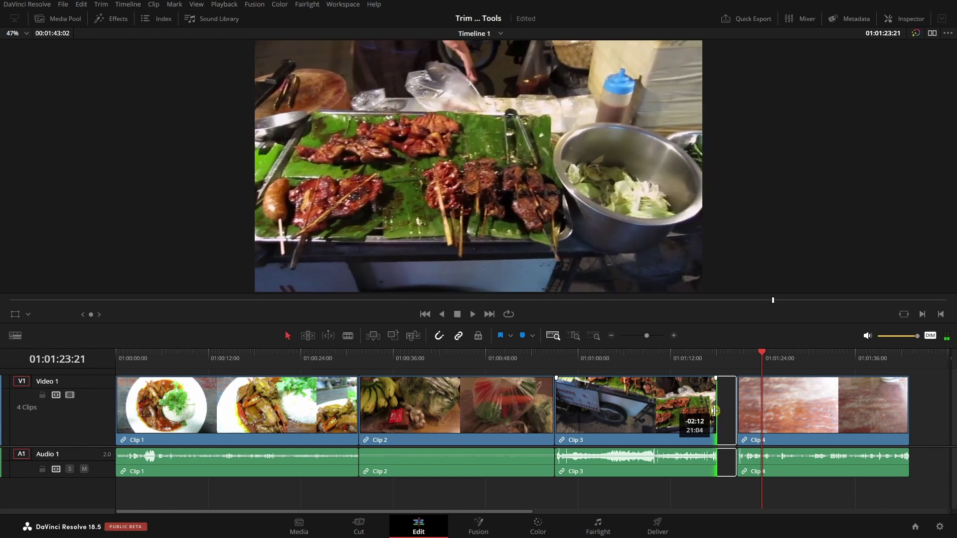
pyautogui.moveTo(714, 411); pyautogui.dragTo(700, 411)
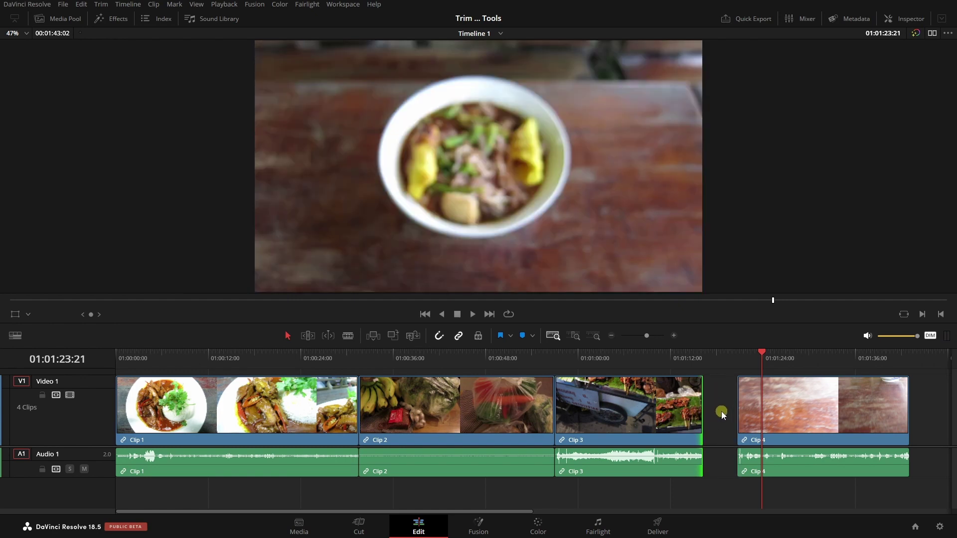
# Step: Delete the gap between Clip 3 and Clip 4 so that Clip 4 closes up against Clip 3
pyautogui.click(722, 413)
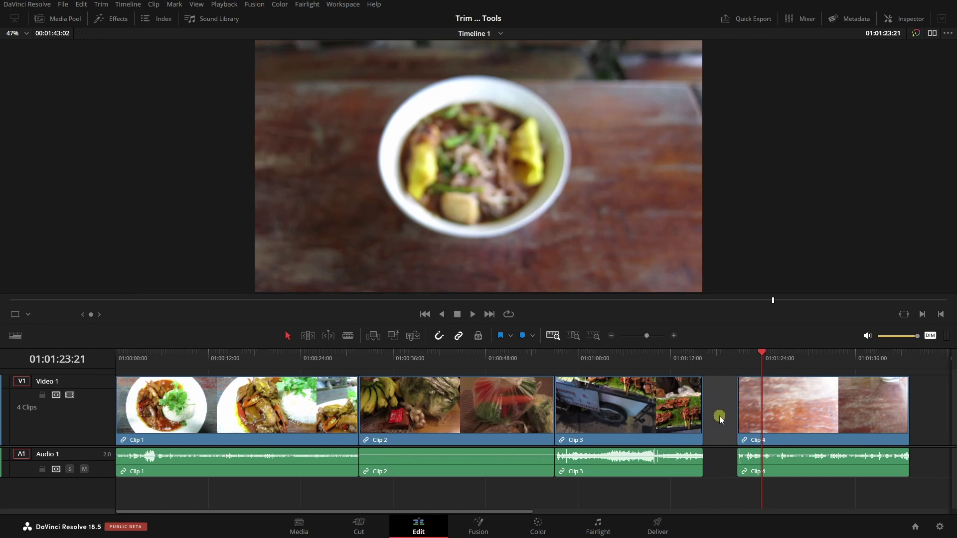
pyautogui.press('BackSpace')
pyautogui.click(740, 411)
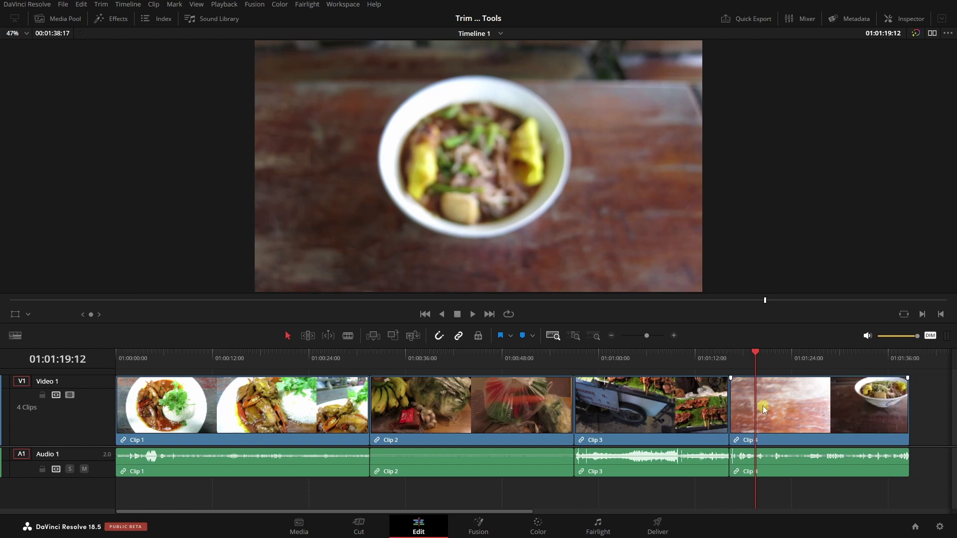
# Step: Undo the gap deletion and extend the end of Clip 3 back out to the start of Clip 4
pyautogui.hotkey('ctrl', 'z')
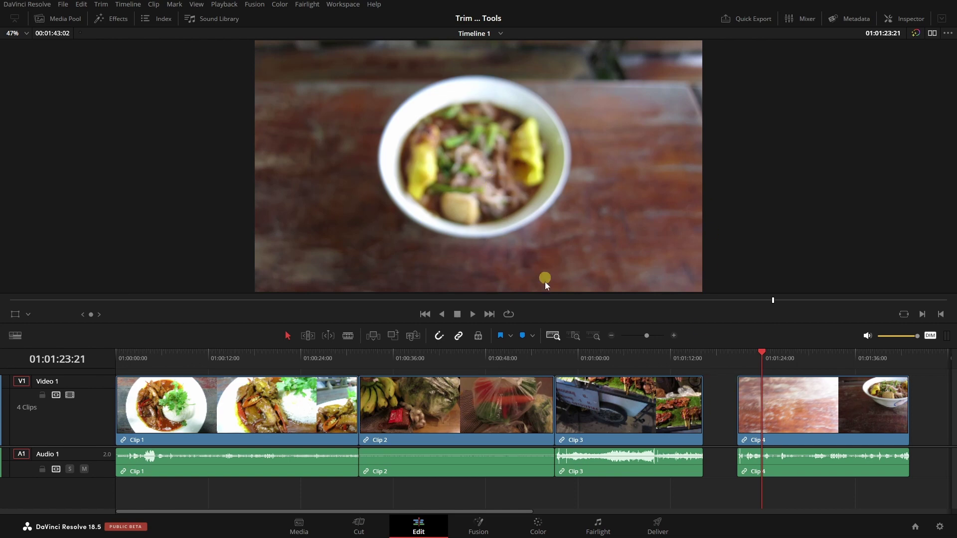
pyautogui.moveTo(699, 411); pyautogui.dragTo(724, 414)
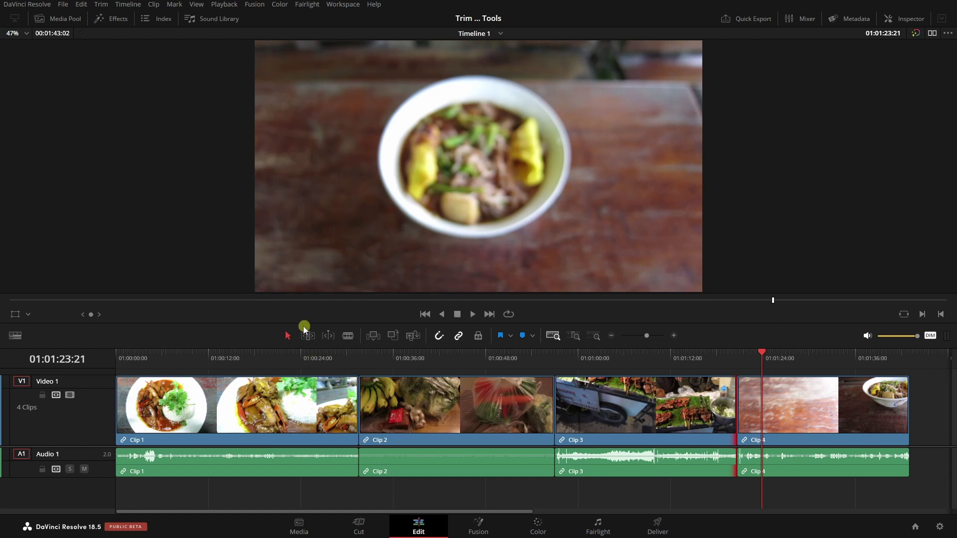
# Step: Enable Trim Edit Mode and ripple-trim the end of Clip 2 earlier in two passes, by about 5 seconds in total
pyautogui.click(307, 336)
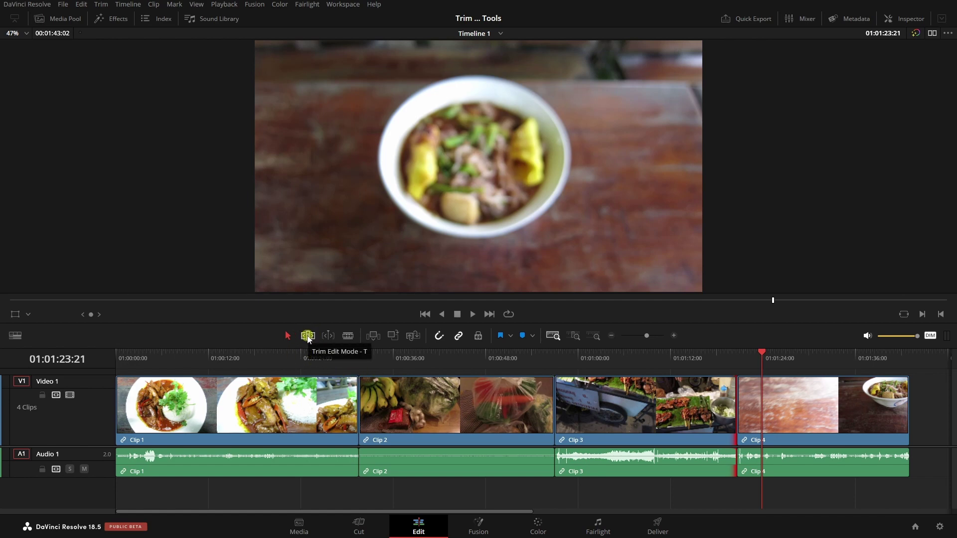
pyautogui.click(308, 336)
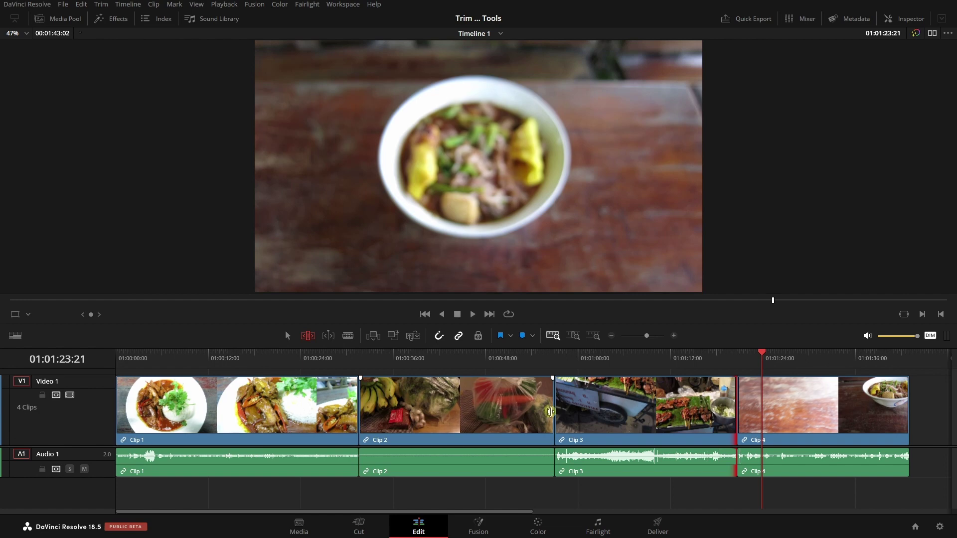
pyautogui.moveTo(550, 412); pyautogui.dragTo(523, 412)
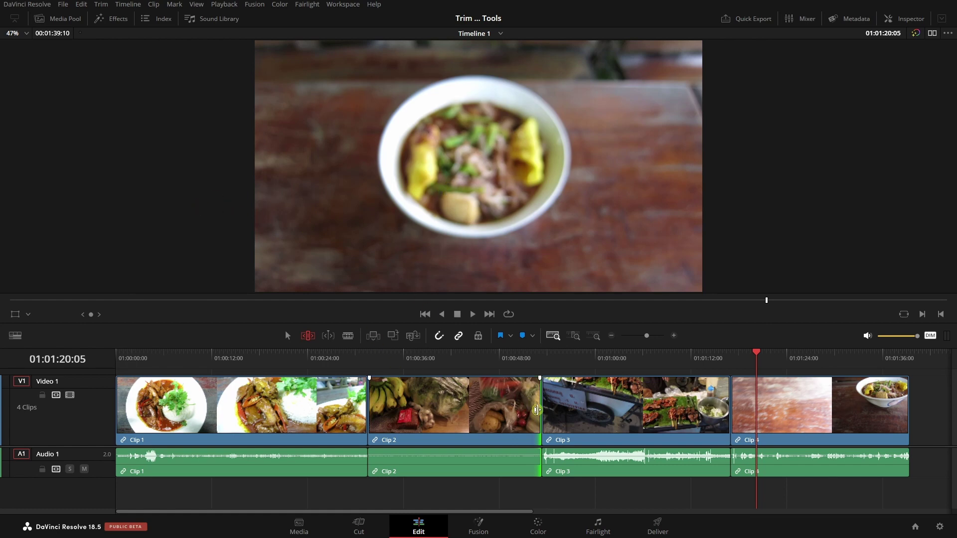
pyautogui.moveTo(536, 410); pyautogui.dragTo(523, 413)
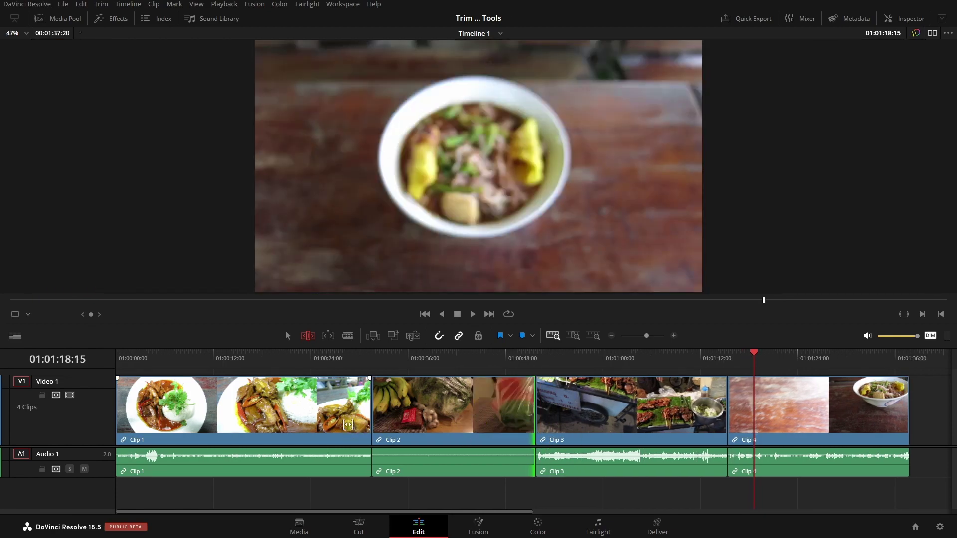
# Step: Move the playhead to 01:00:28:22, select Clip 1 and ripple-trim its end to the playhead
pyautogui.click(351, 358)
pyautogui.moveTo(340, 359); pyautogui.dragTo(351, 357)
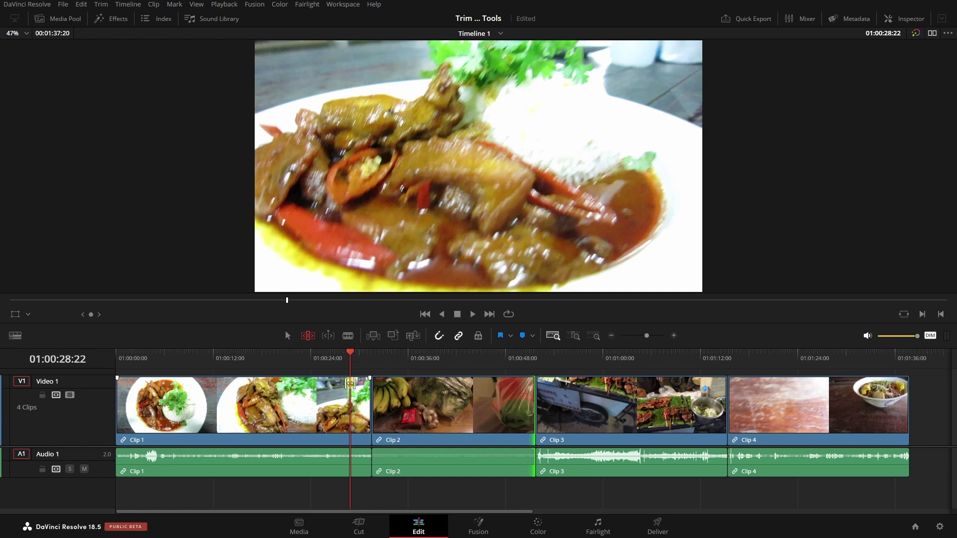
pyautogui.click(349, 389)
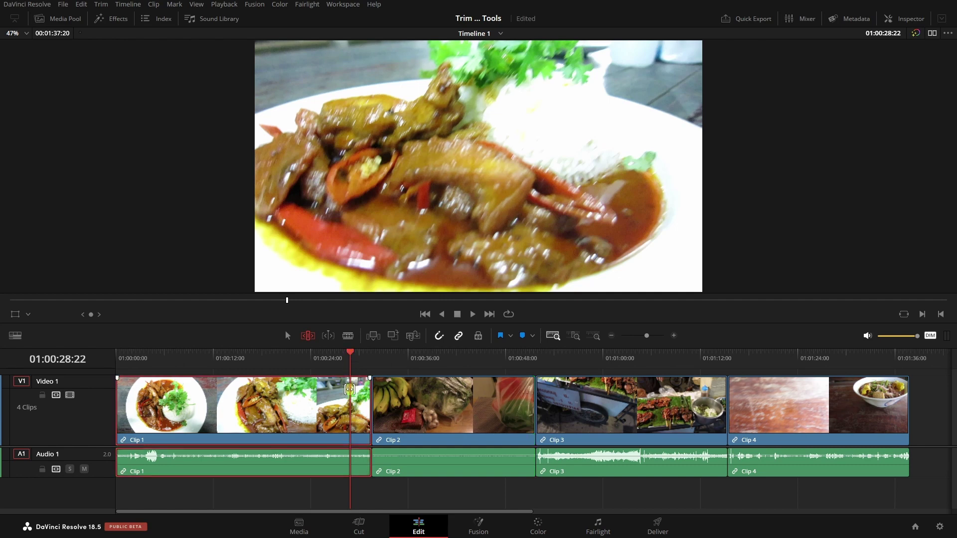
pyautogui.hotkey('ctrl', 'shift', ']')
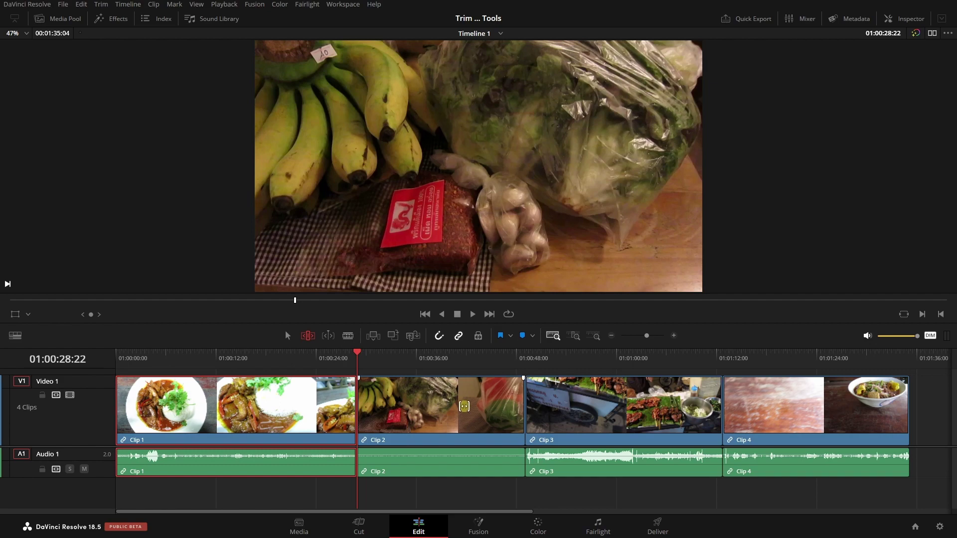
# Step: Undo the end trim of Clip 1 and ripple-trim the clip's start to the playhead at 01:00:02:15
pyautogui.moveTo(355, 407); pyautogui.dragTo(358, 407)
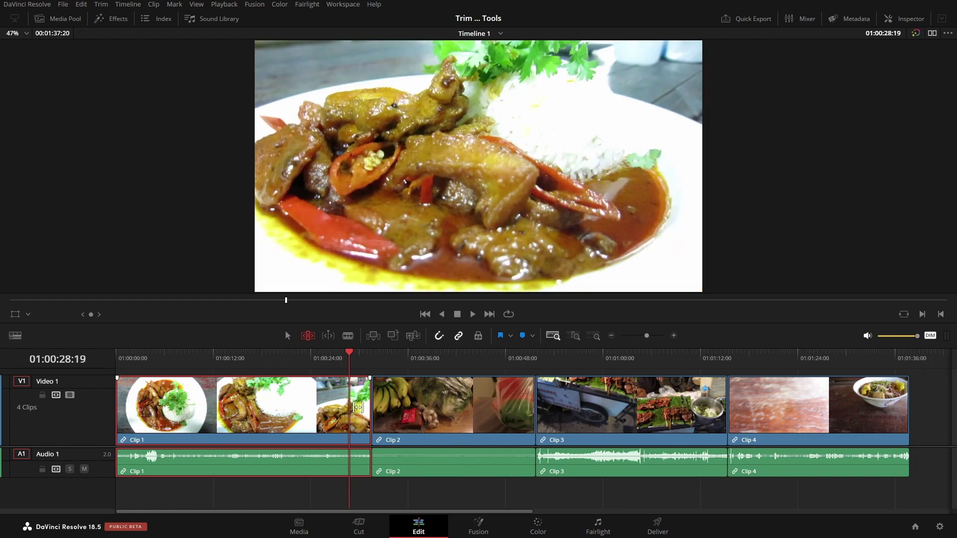
pyautogui.click(138, 358)
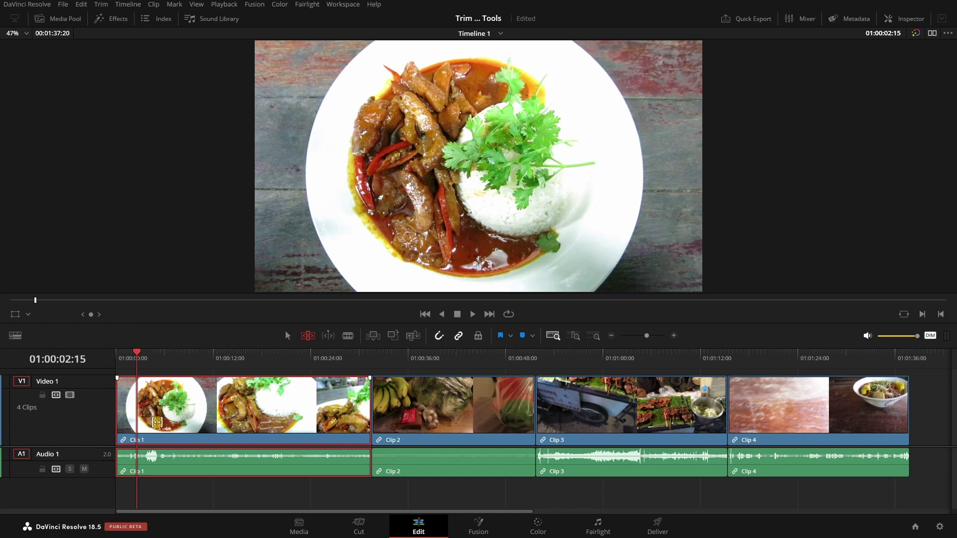
pyautogui.hotkey('ctrl', 'shift', '[')
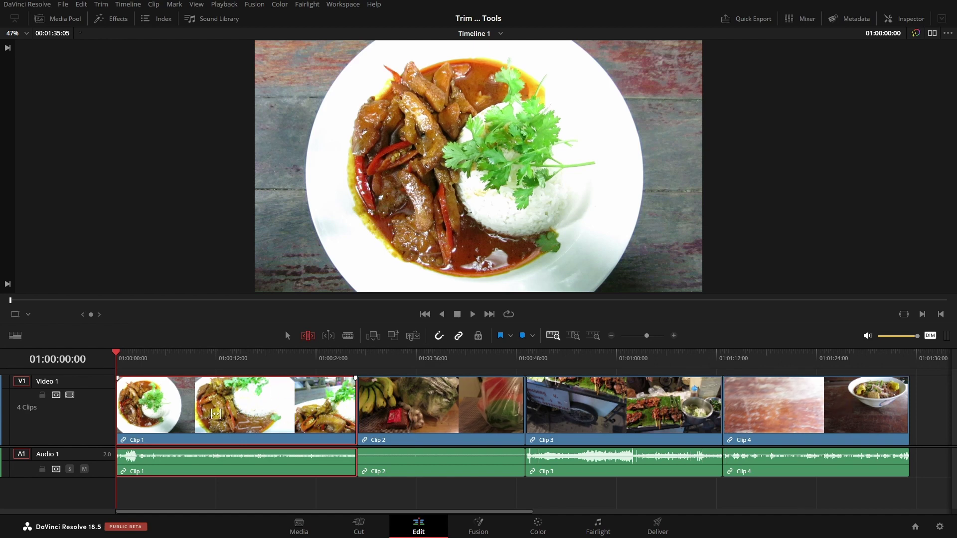
# Step: Ripple-trim the start of Clip 2 by about 2.7 seconds so that the following clips move earlier
pyautogui.click(435, 411)
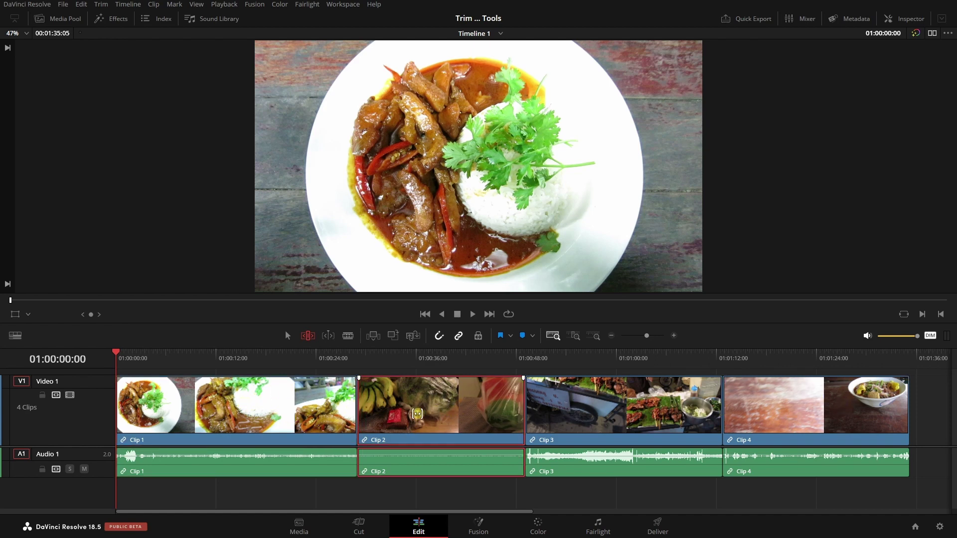
pyautogui.click(362, 407)
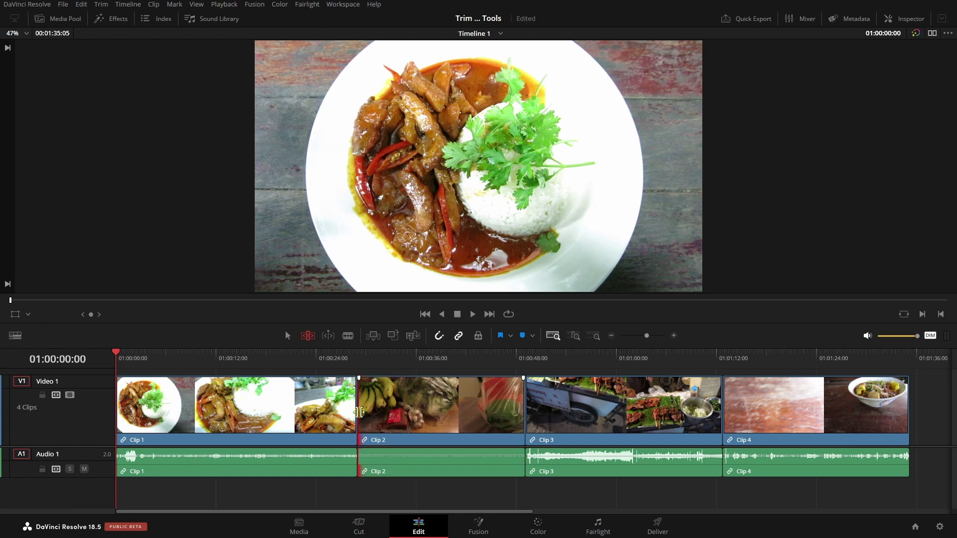
pyautogui.moveTo(361, 408); pyautogui.dragTo(383, 410)
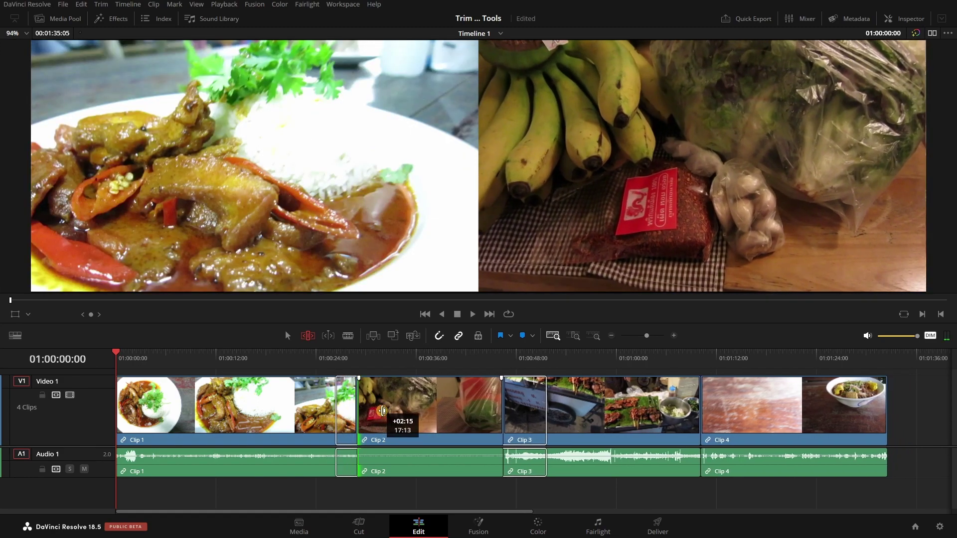
pyautogui.moveTo(385, 412)
pyautogui.mouseDown()
pyautogui.moveTo(403, 414)
pyautogui.moveTo(383, 413)
pyautogui.mouseUp()
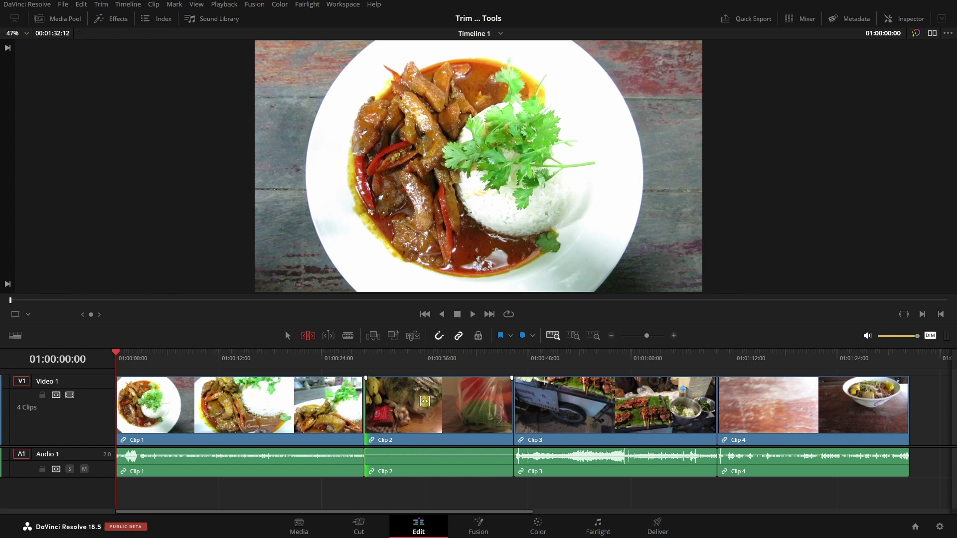
# Step: Slip Clip 2's content by about -02:03 and slide the clip about 22 frames earlier between Clip 1 and Clip 3
pyautogui.moveTo(432, 407); pyautogui.dragTo(413, 412)
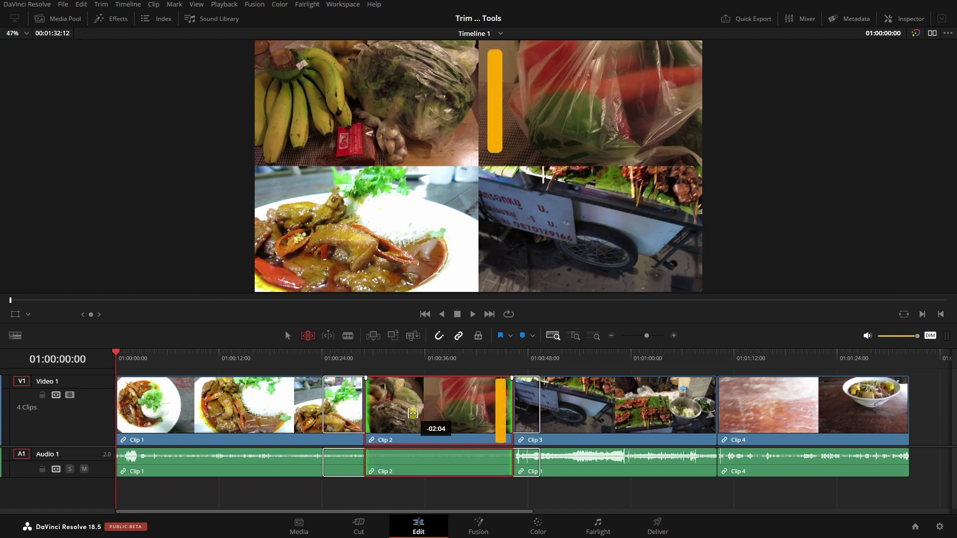
pyautogui.moveTo(412, 413); pyautogui.dragTo(413, 413)
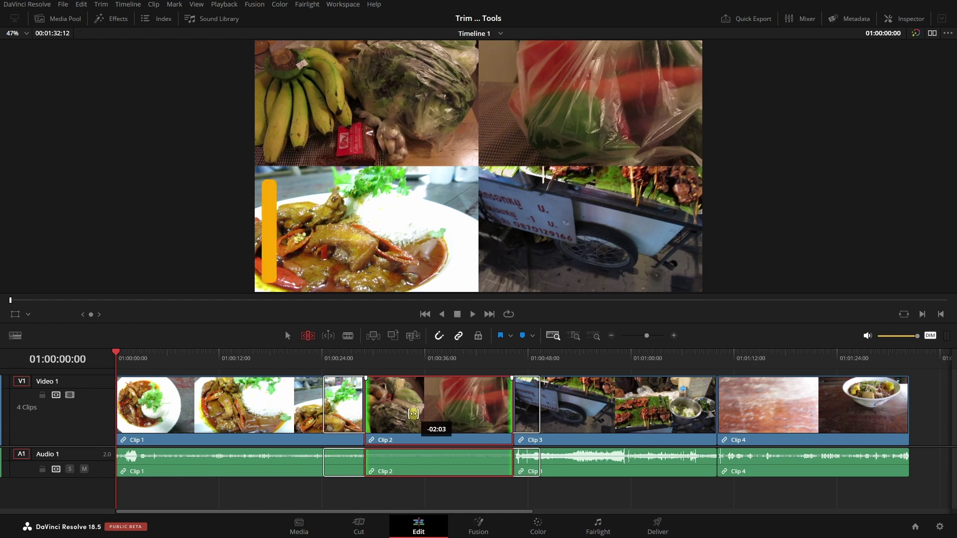
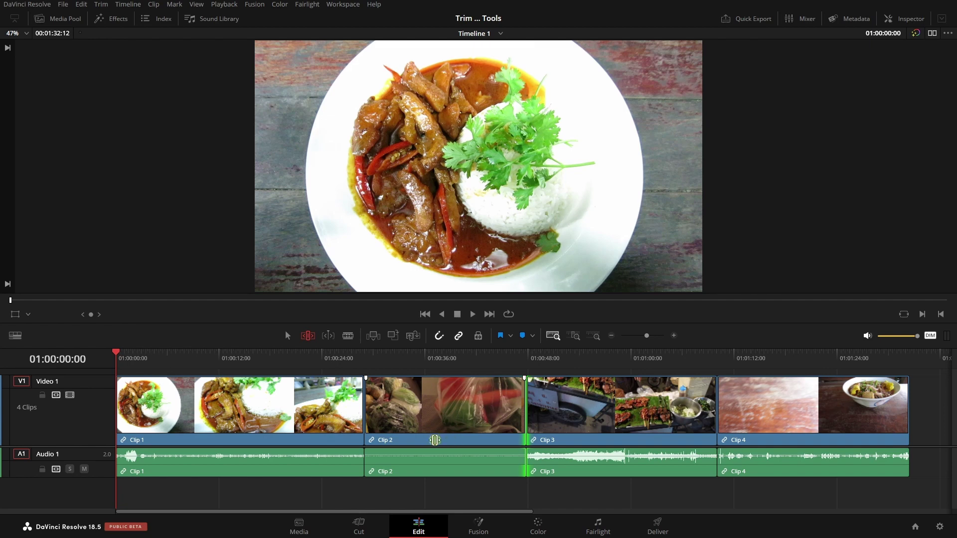
pyautogui.click(436, 439)
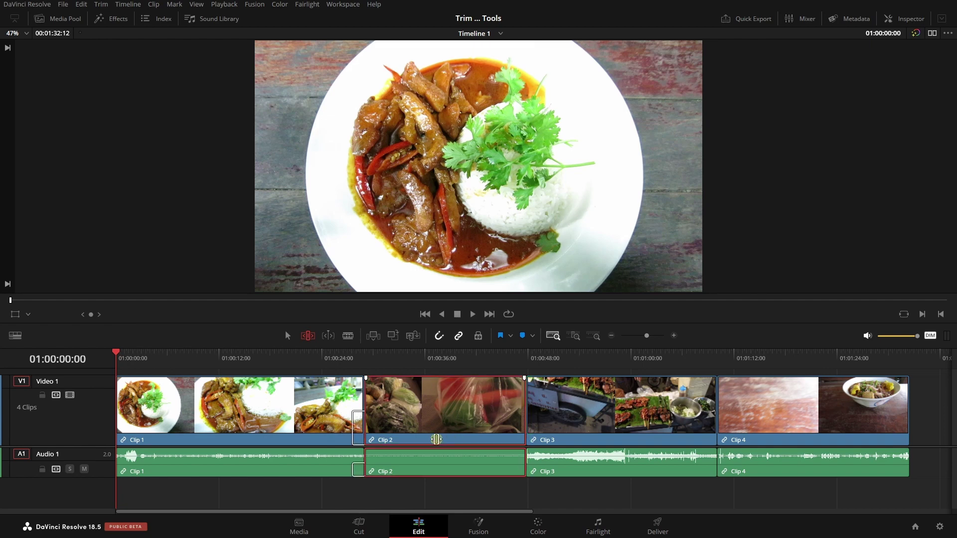
pyautogui.moveTo(436, 439); pyautogui.dragTo(428, 443)
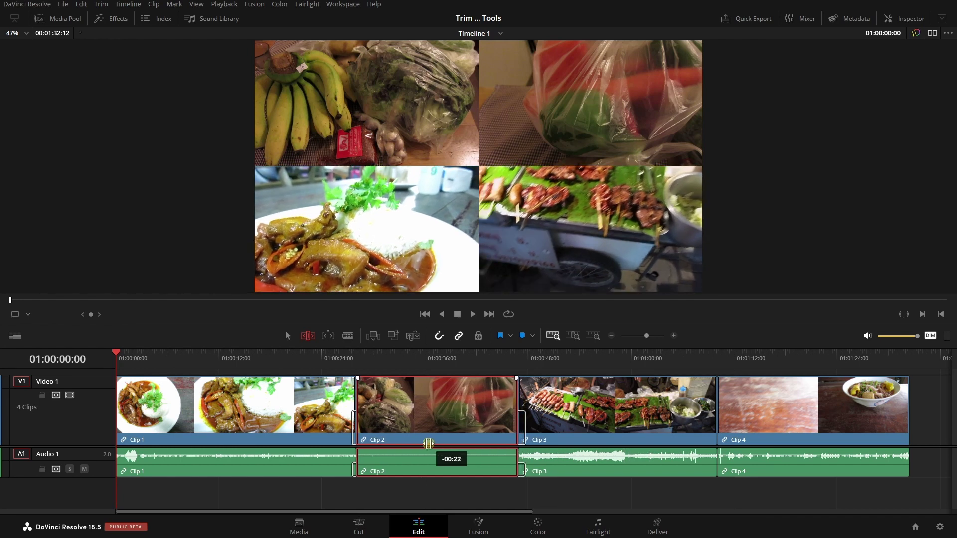
pyautogui.moveTo(428, 443); pyautogui.dragTo(427, 440)
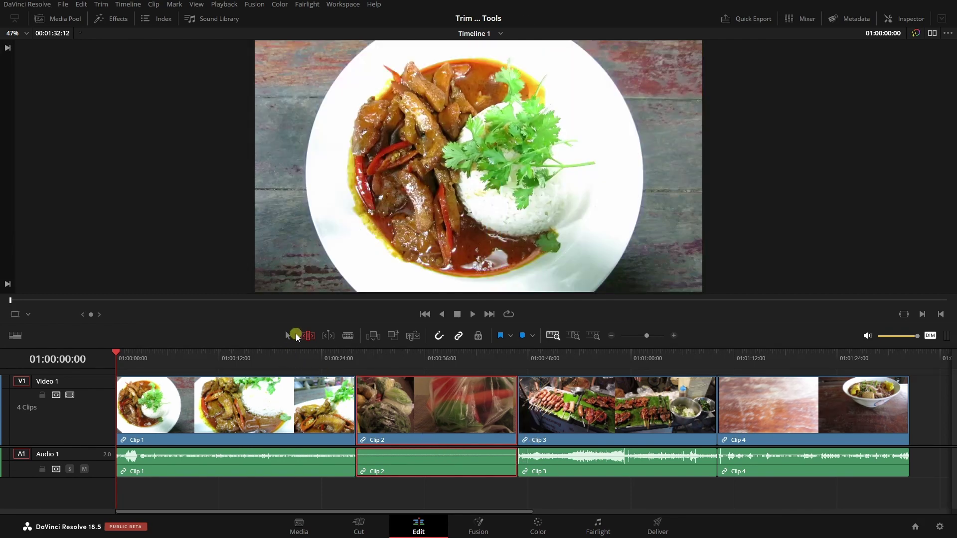
# Step: Switch to Selection Mode and unlink the video and audio of Clip 1
pyautogui.click(412, 402)
pyautogui.click(263, 406)
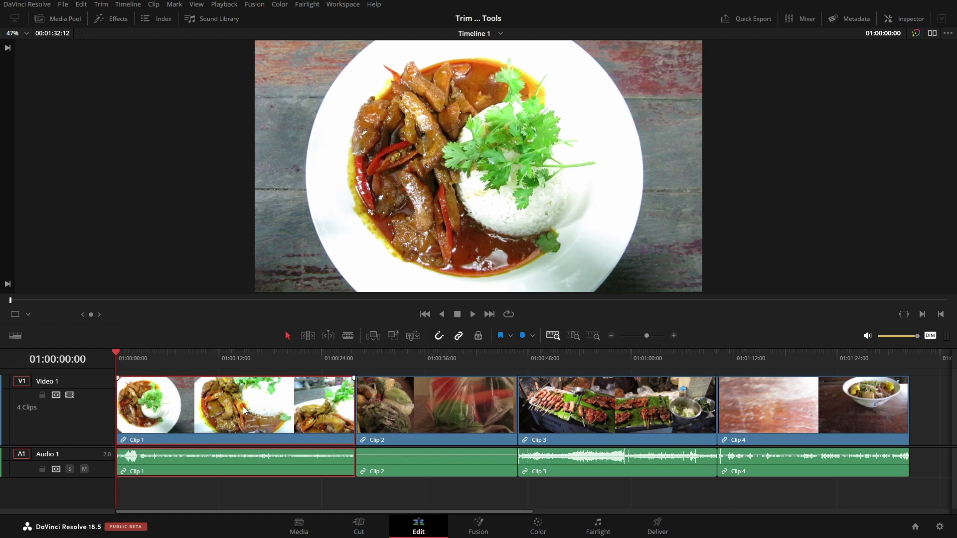
pyautogui.rightClick(251, 407)
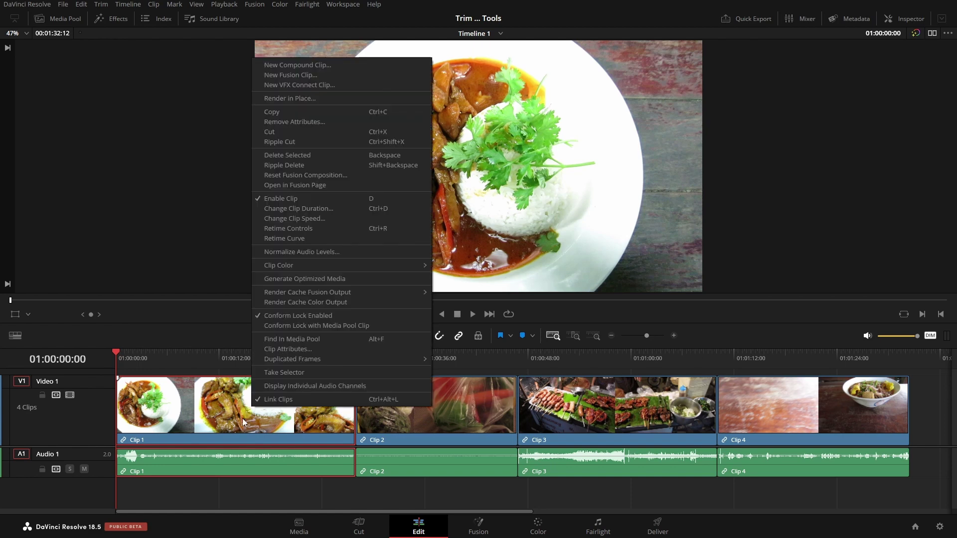
pyautogui.click(289, 400)
# Step: Select Clip 1's audio separately from its video, trim its end about 9 seconds earlier and undo that trim
pyautogui.click(423, 414)
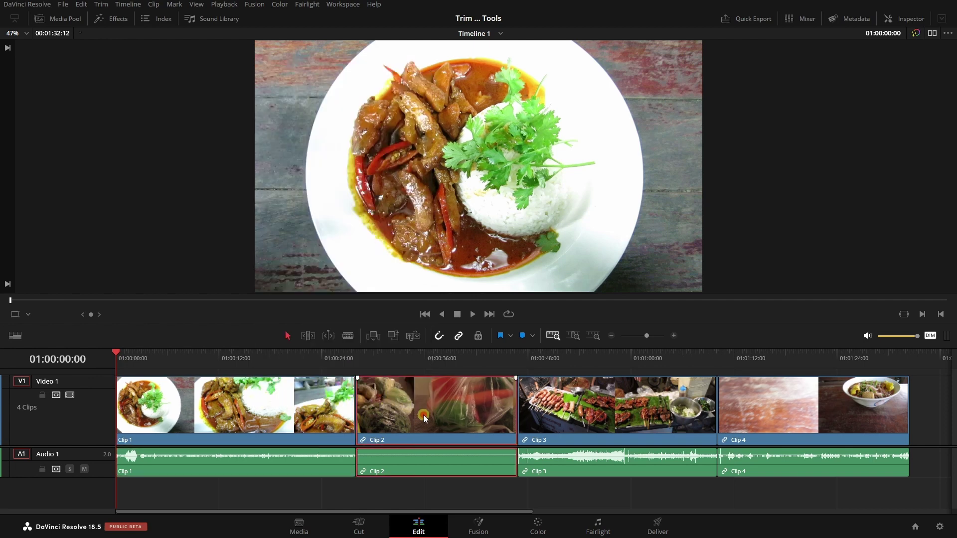
pyautogui.click(251, 404)
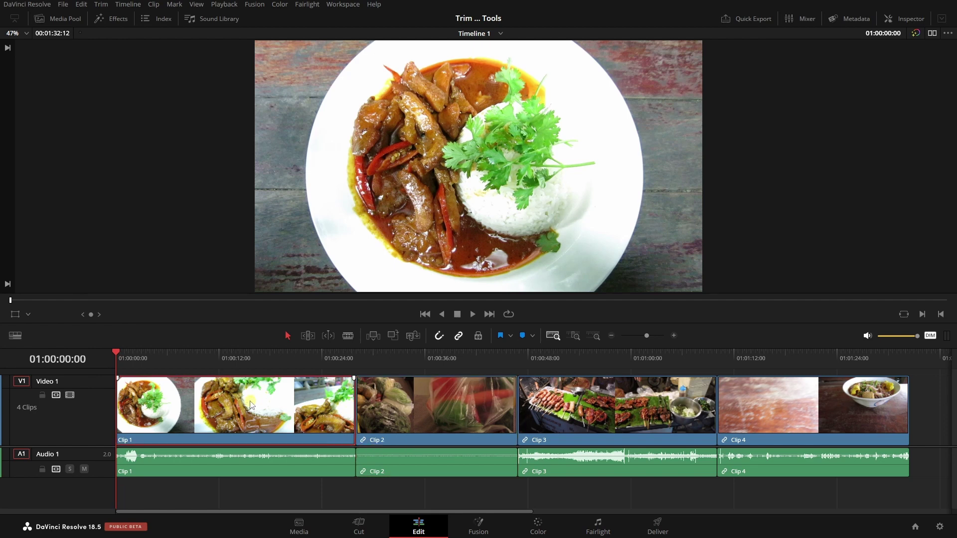
pyautogui.click(248, 470)
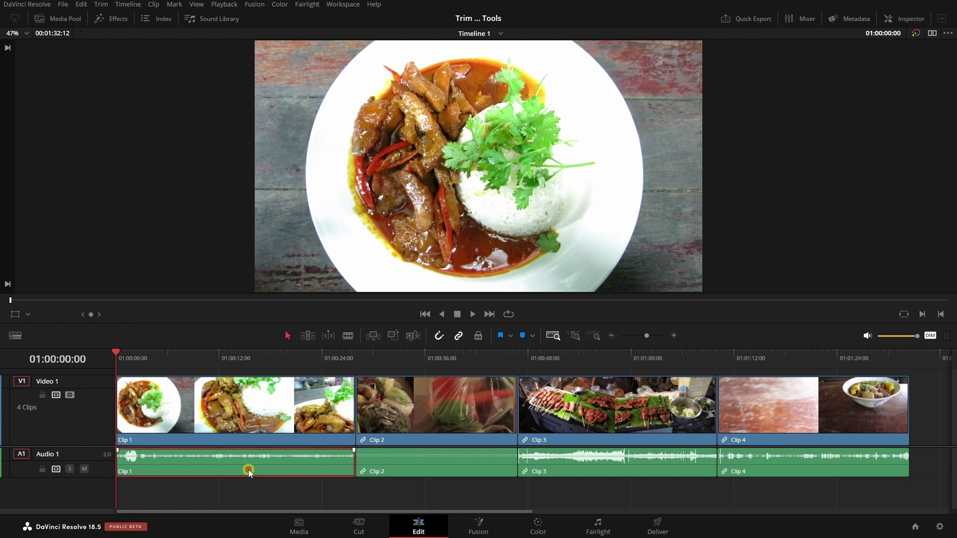
pyautogui.click(281, 463)
pyautogui.moveTo(353, 463); pyautogui.dragTo(269, 459)
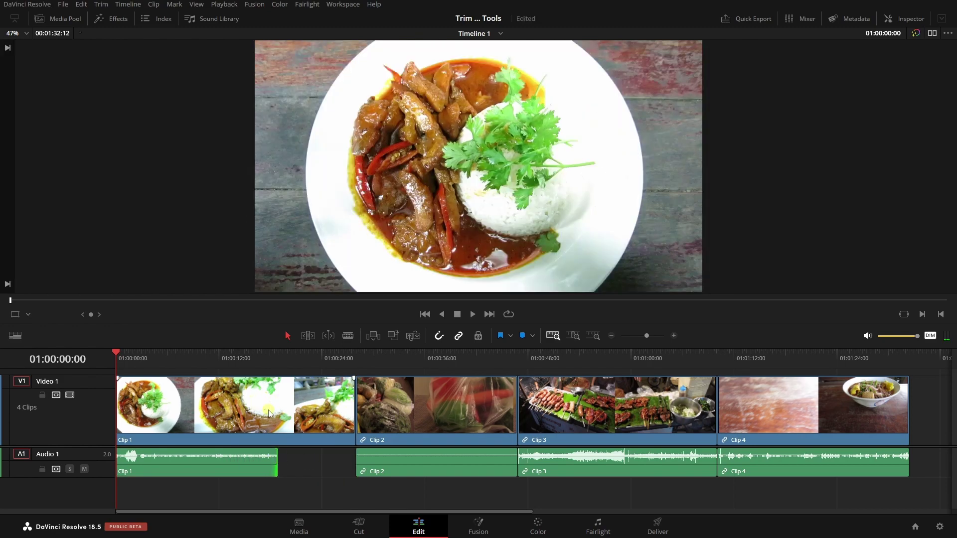
pyautogui.hotkey('ctrl', 'z')
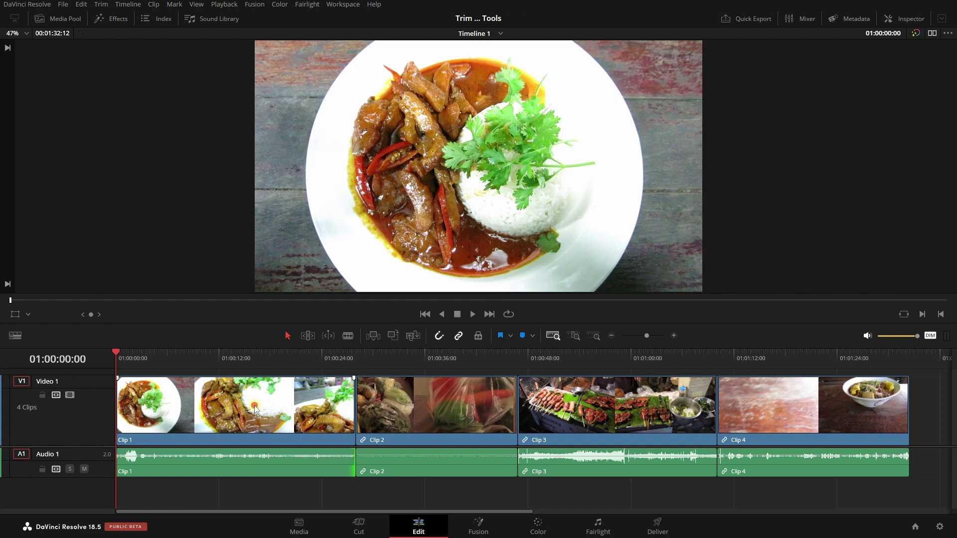
# Step: Select the video and audio parts of Clip 1 together and link them again
pyautogui.click(254, 407)
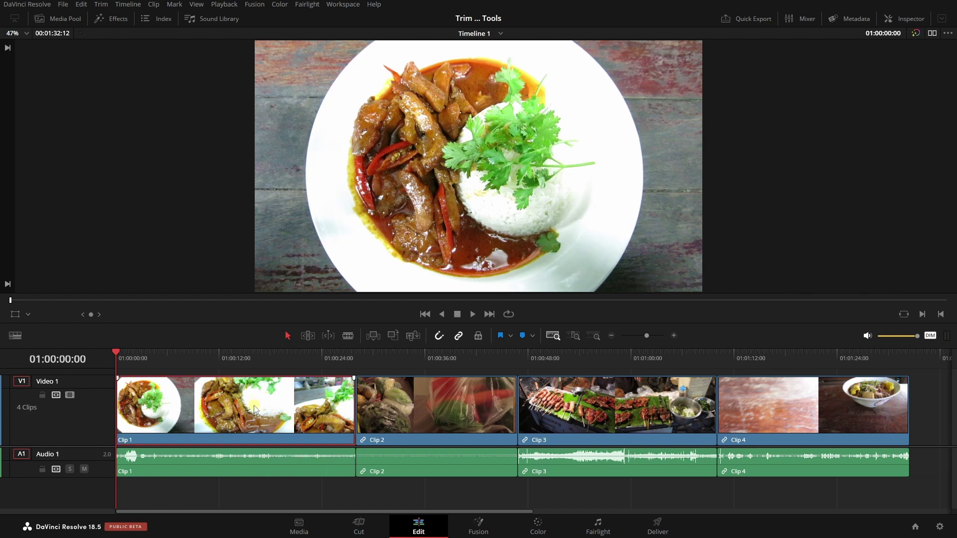
pyautogui.keyDown('ctrl'); pyautogui.click(261, 463); pyautogui.keyUp('ctrl')
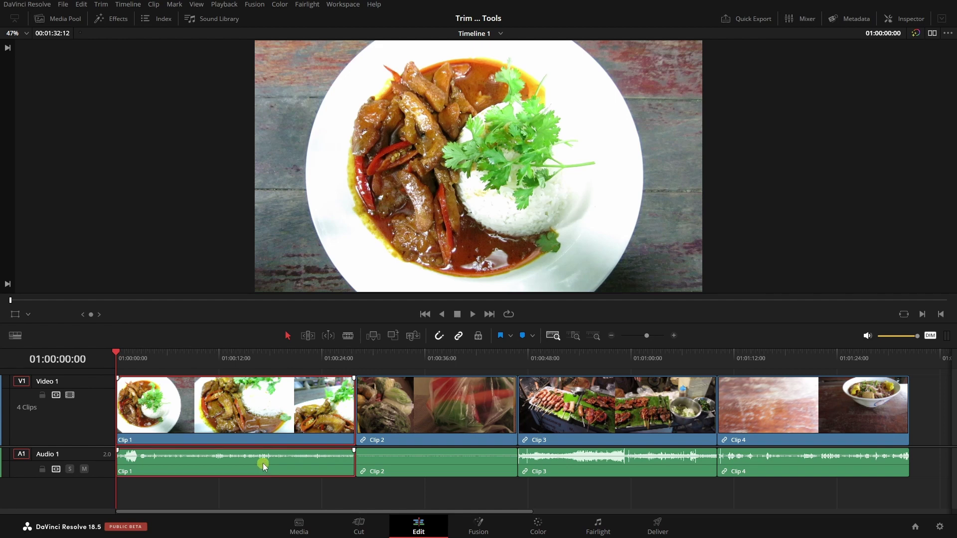
pyautogui.rightClick(262, 463)
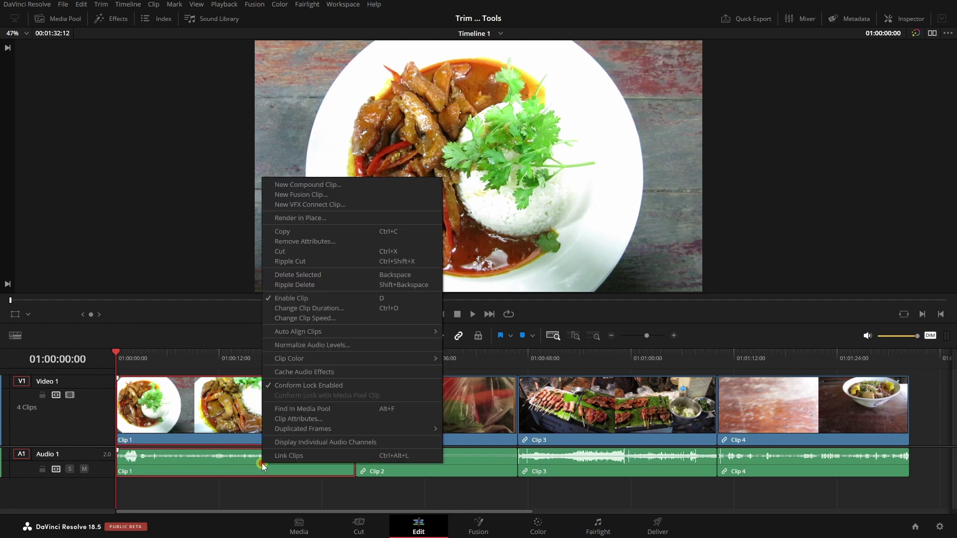
pyautogui.click(287, 455)
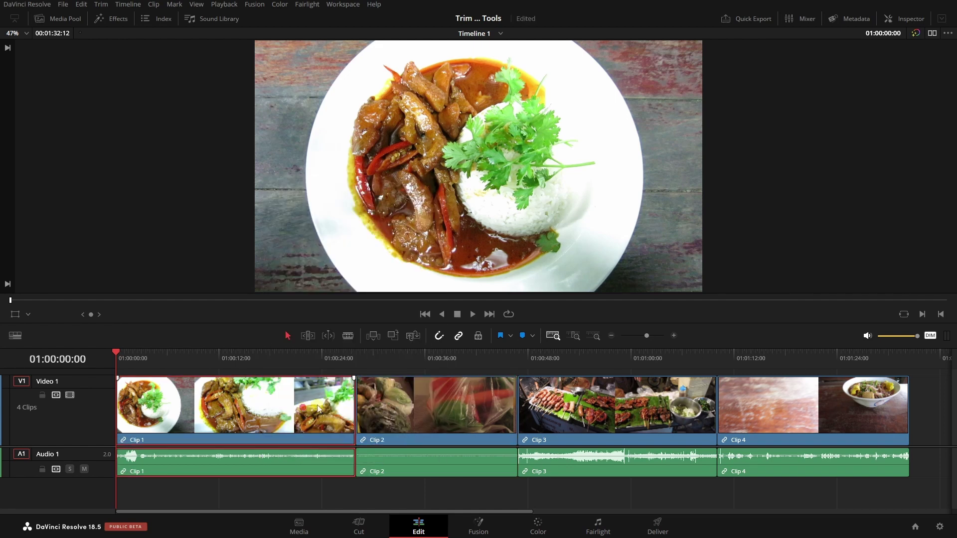
# Step: With Audio 1 locked, trim the end of Clip 1's video about 9 seconds earlier and the start of Clip 2's video about 6 seconds later
pyautogui.moveTo(354, 409)
pyautogui.mouseDown()
pyautogui.moveTo(294, 411)
pyautogui.moveTo(355, 411)
pyautogui.mouseUp()
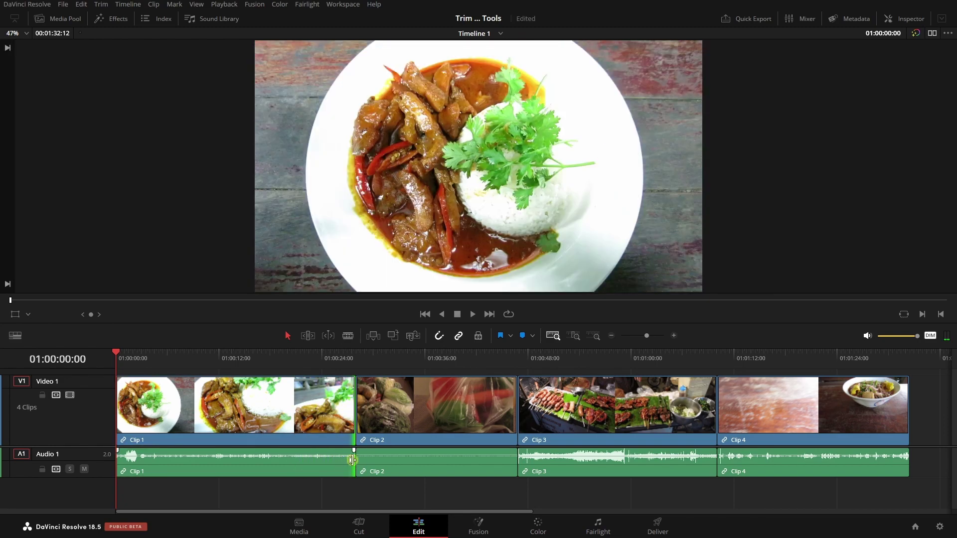
pyautogui.moveTo(352, 459)
pyautogui.mouseDown()
pyautogui.moveTo(314, 461)
pyautogui.moveTo(343, 459)
pyautogui.mouseUp()
pyautogui.click(42, 470)
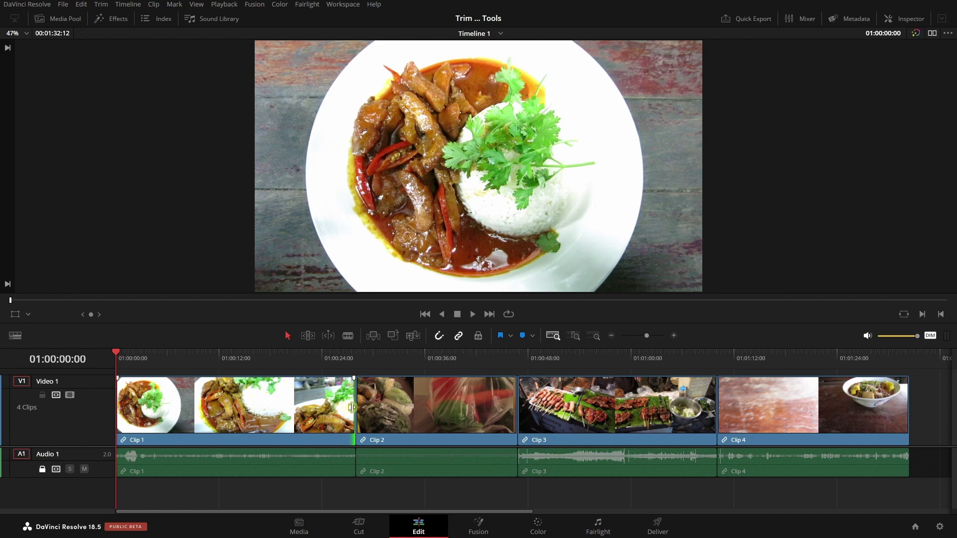
pyautogui.moveTo(351, 408); pyautogui.dragTo(278, 406)
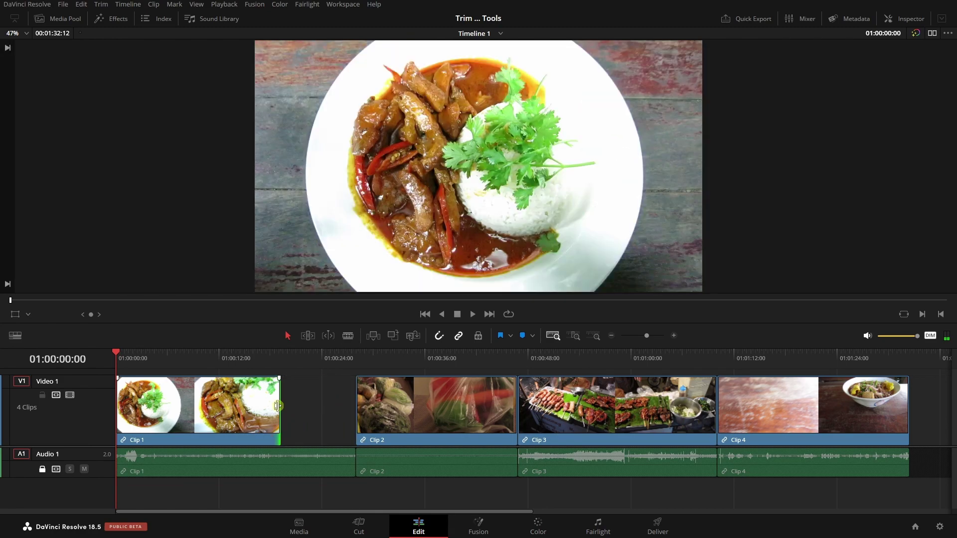
pyautogui.click(436, 411)
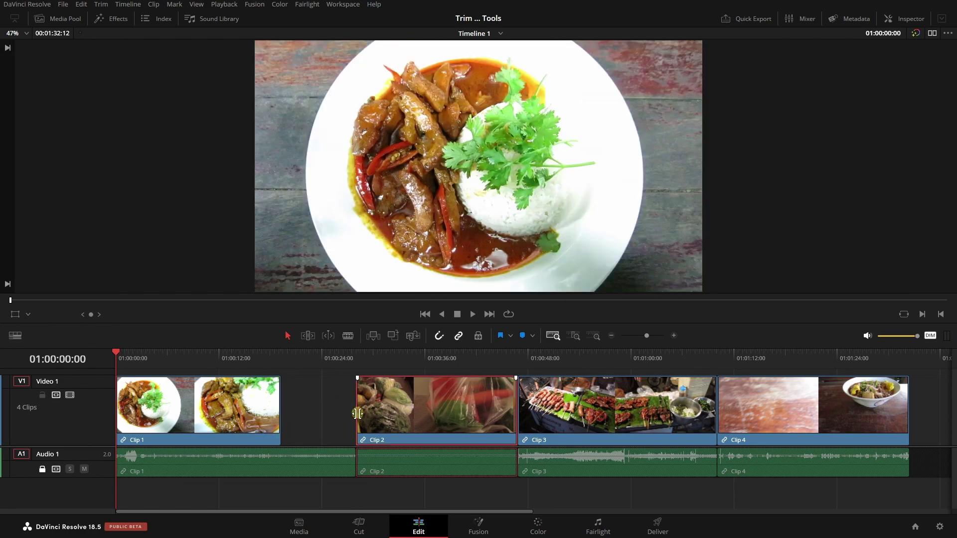
pyautogui.moveTo(357, 414); pyautogui.dragTo(408, 414)
pyautogui.click(375, 451)
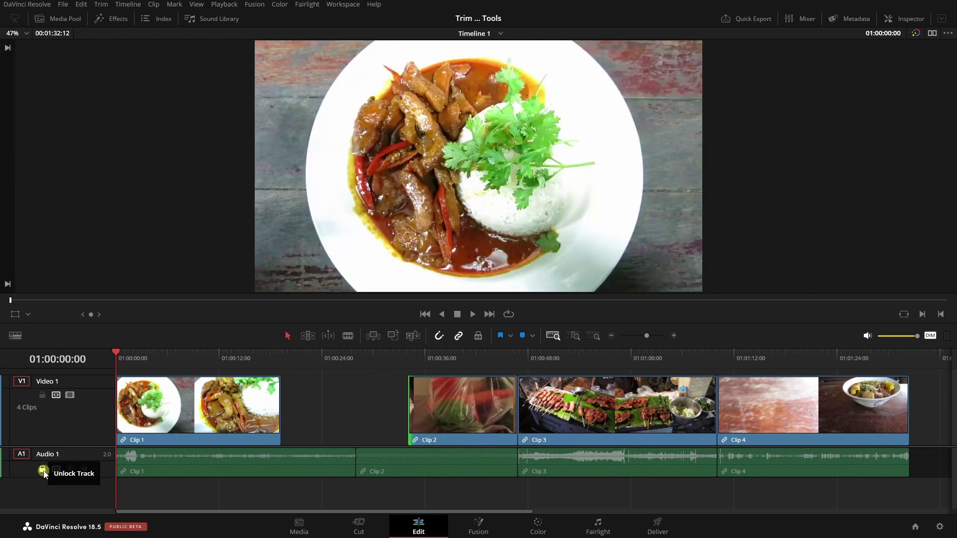
# Step: Undo both video trims on Clip 1 and Clip 2 and unlock the Audio 1 track
pyautogui.hotkey('ctrl', 'z')
pyautogui.hotkey('ctrl', 'z')
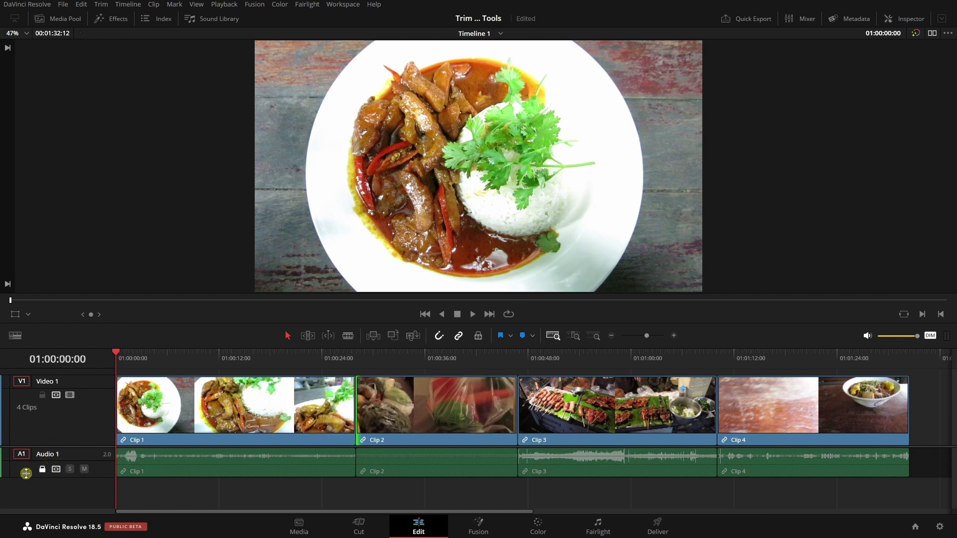
pyautogui.click(43, 469)
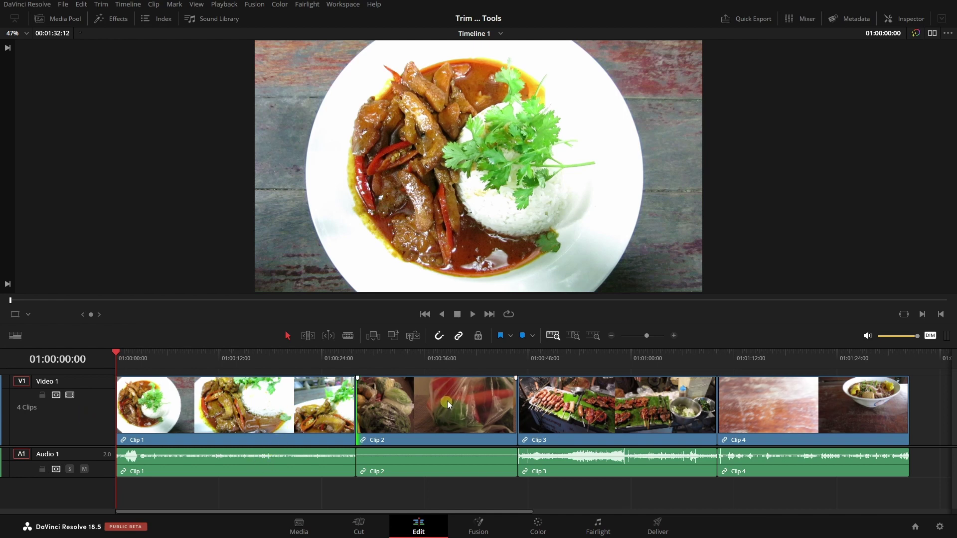
# Step: Turn off Linked Selection and select the video and audio parts of Clip 3 and Clip 4 individually
pyautogui.click(458, 336)
pyautogui.click(635, 402)
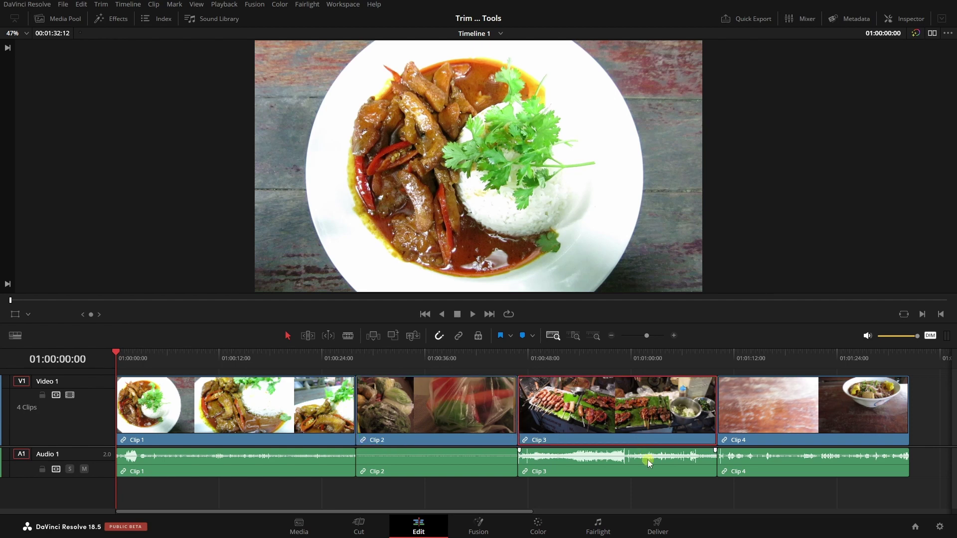
pyautogui.click(649, 461)
pyautogui.click(760, 438)
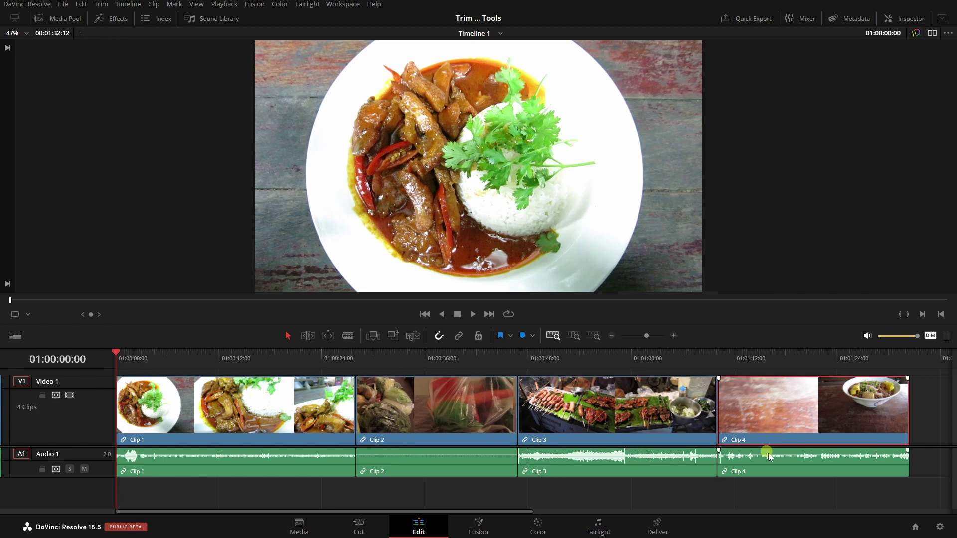
pyautogui.click(767, 454)
# Step: Trim the start of Clip 3's audio about 7 seconds later, independently of its video
pyautogui.click(629, 434)
pyautogui.click(614, 467)
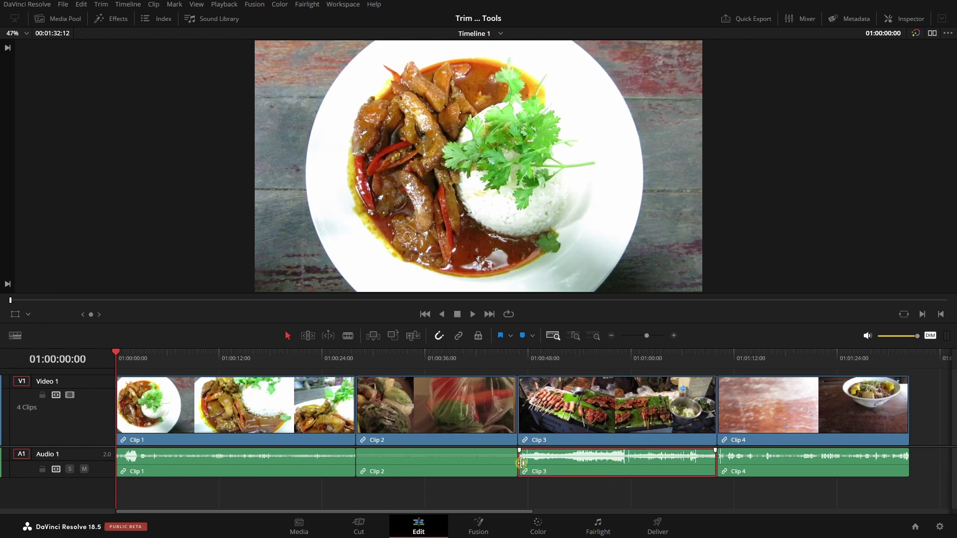
pyautogui.moveTo(522, 463); pyautogui.dragTo(577, 462)
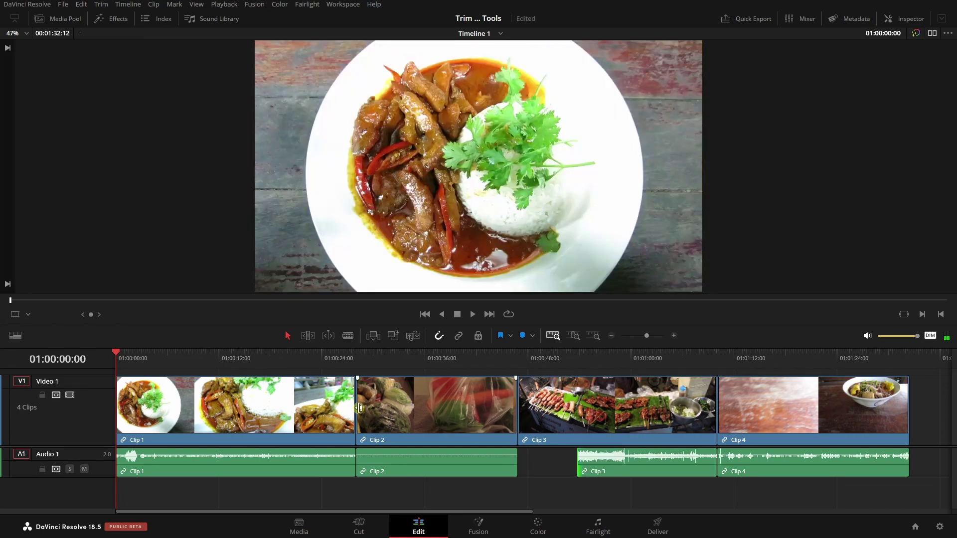
# Step: Trim the start of Clip 2's video about 6 seconds later and the end of Clip 1's audio about 5 seconds earlier, each independently
pyautogui.moveTo(359, 407); pyautogui.dragTo(405, 408)
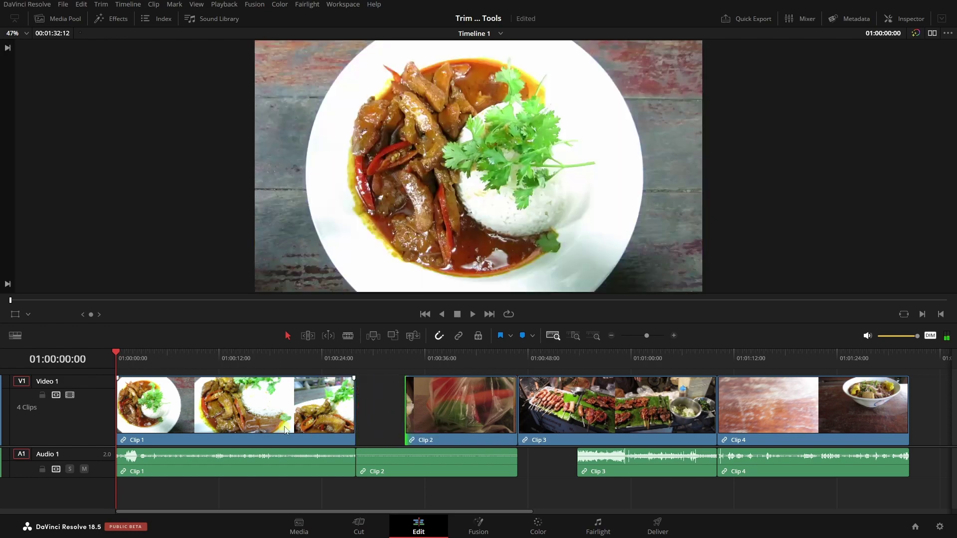
pyautogui.click(337, 461)
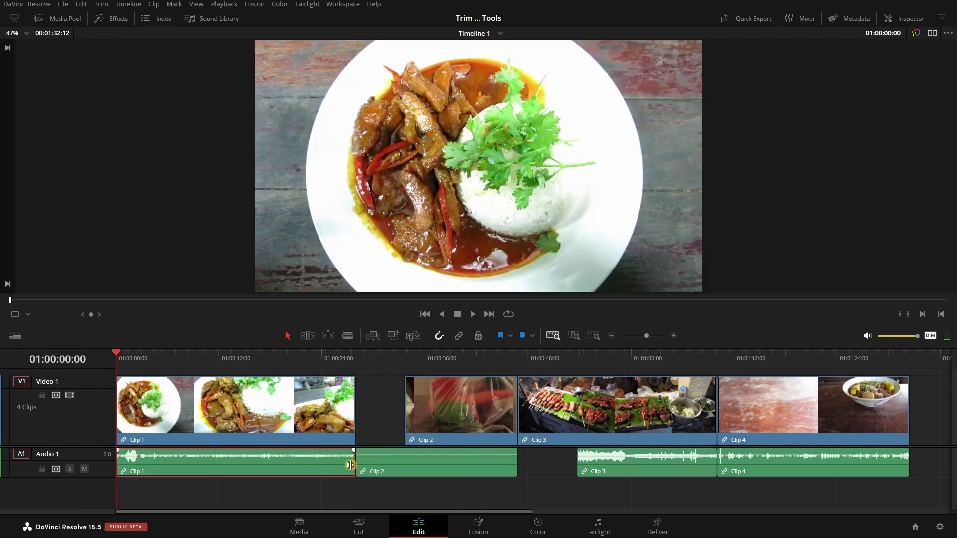
pyautogui.moveTo(348, 465); pyautogui.dragTo(303, 463)
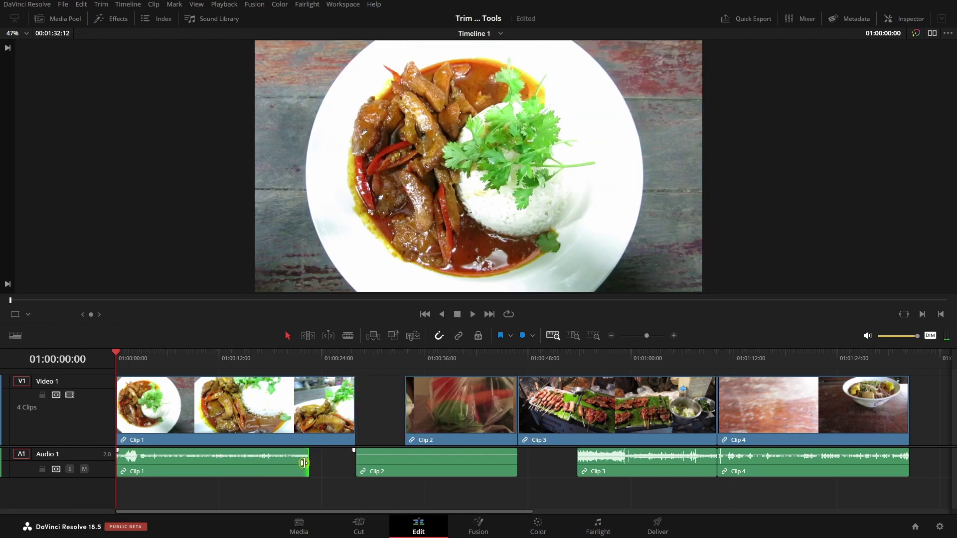
# Step: Undo the separate trims on Clip 1, Clip 2 and Clip 3, and turn Linked Selection back on
pyautogui.hotkey('ctrl', 'z')
pyautogui.hotkey('ctrl', 'z')
pyautogui.hotkey('ctrl', 'z')
pyautogui.click(434, 332)
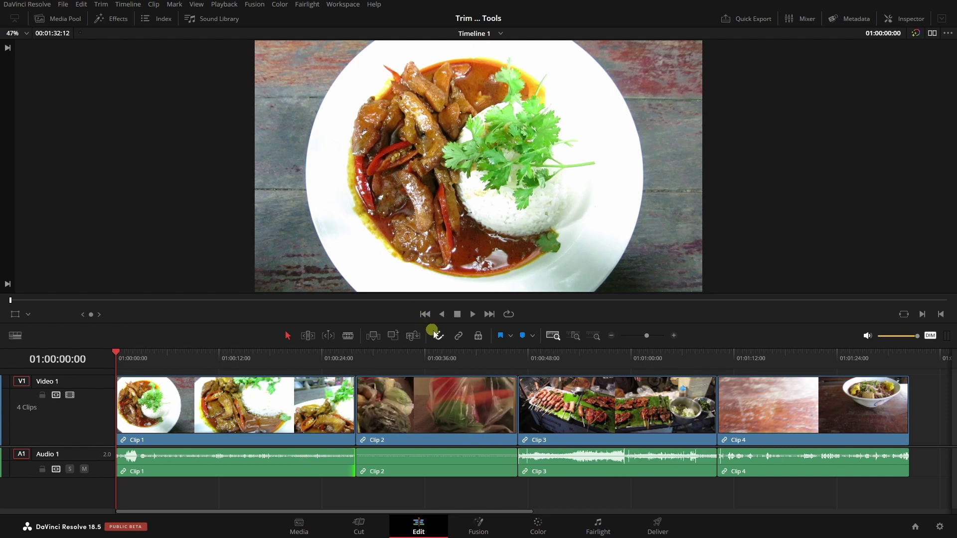
pyautogui.click(457, 335)
# Step: Show the source viewer beside the timeline viewer, open the Media Pool and select the Thai Food 5.mp4 clip
pyautogui.click(932, 34)
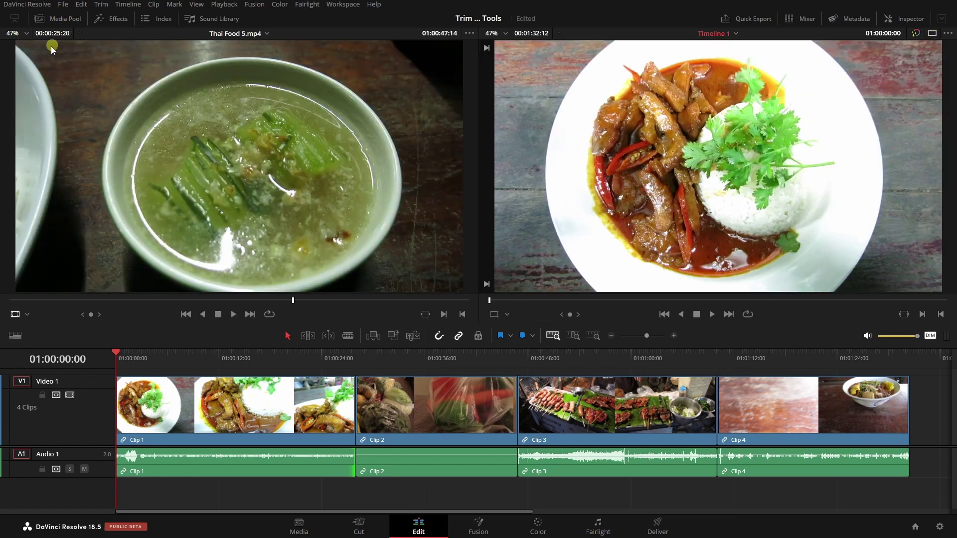
pyautogui.click(62, 21)
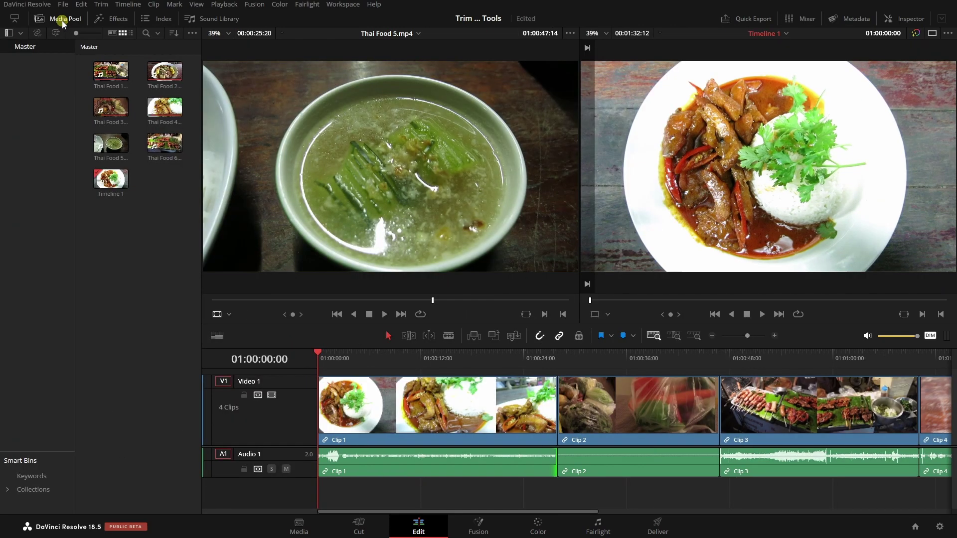
pyautogui.click(140, 212)
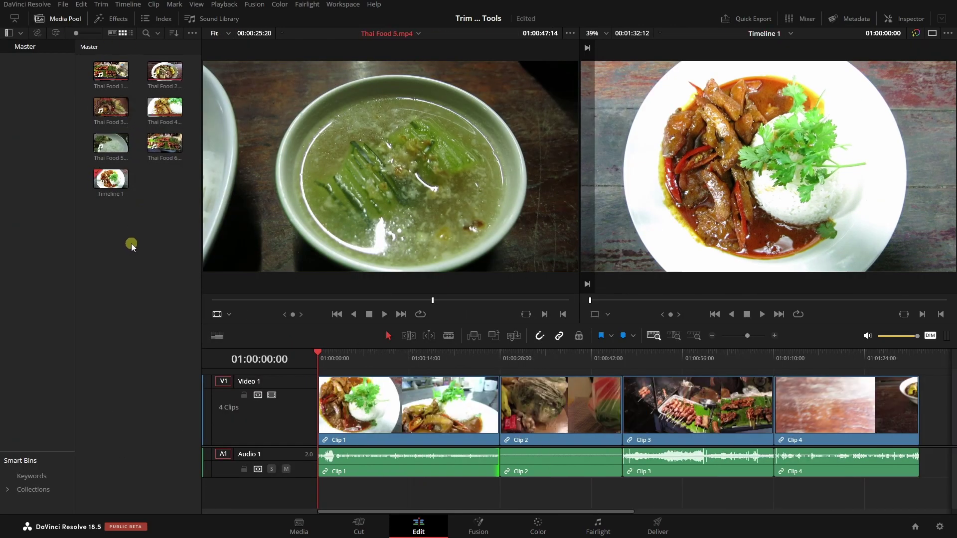
pyautogui.click(110, 143)
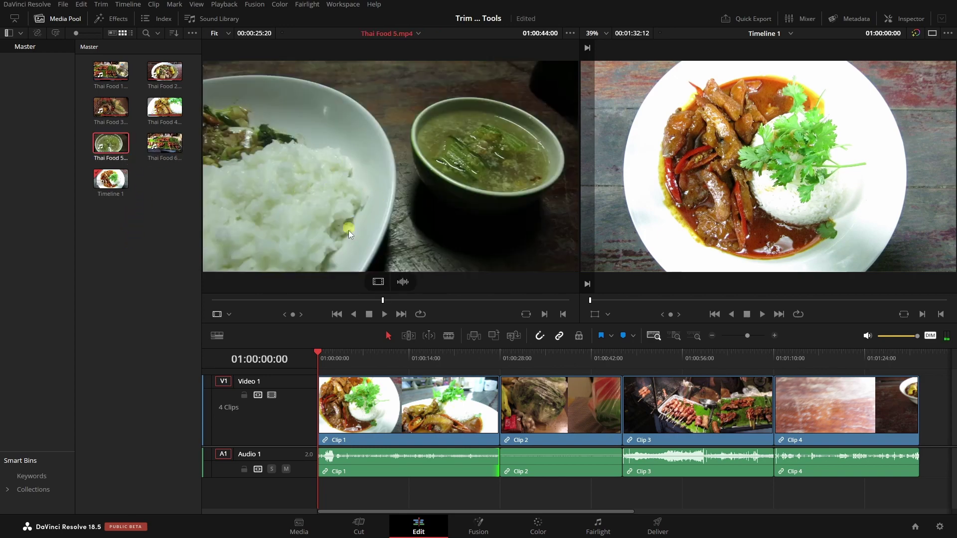
# Step: Mark an In point at 01:00:44:00 and an Out point at 01:00:50:06 on the Thai Food 5.mp4 source clip
pyautogui.click(375, 301)
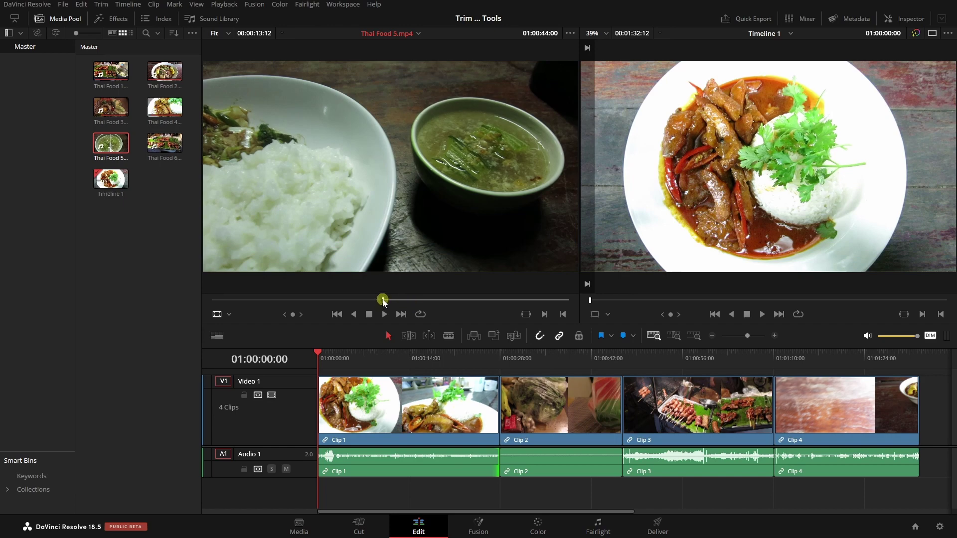
pyautogui.click(387, 300)
pyautogui.press('i')
pyautogui.moveTo(388, 302); pyautogui.dragTo(470, 305)
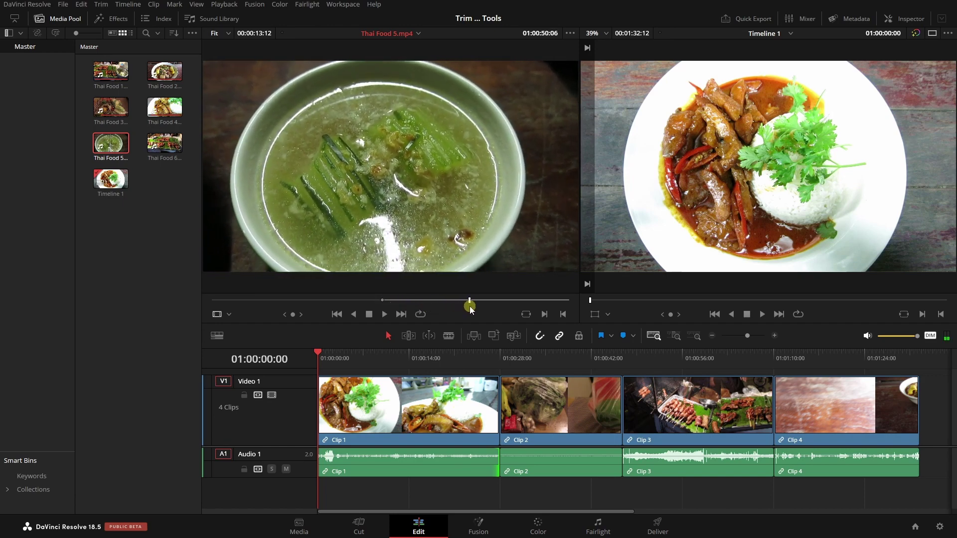
pyautogui.click(563, 314)
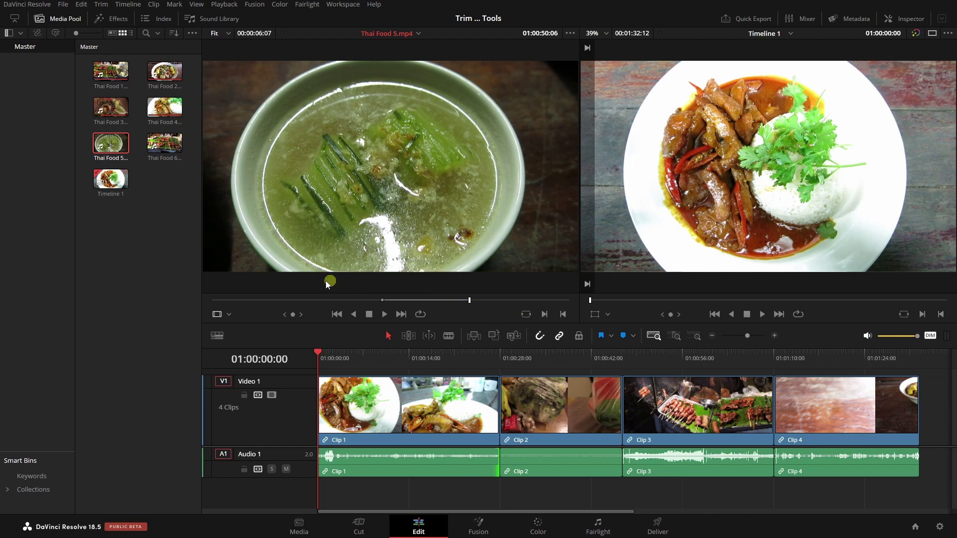
# Step: Play the source clip from 01:00:38:20 and mark new In and Out points during playback for a 00:00:03:23 range
pyautogui.click(311, 301)
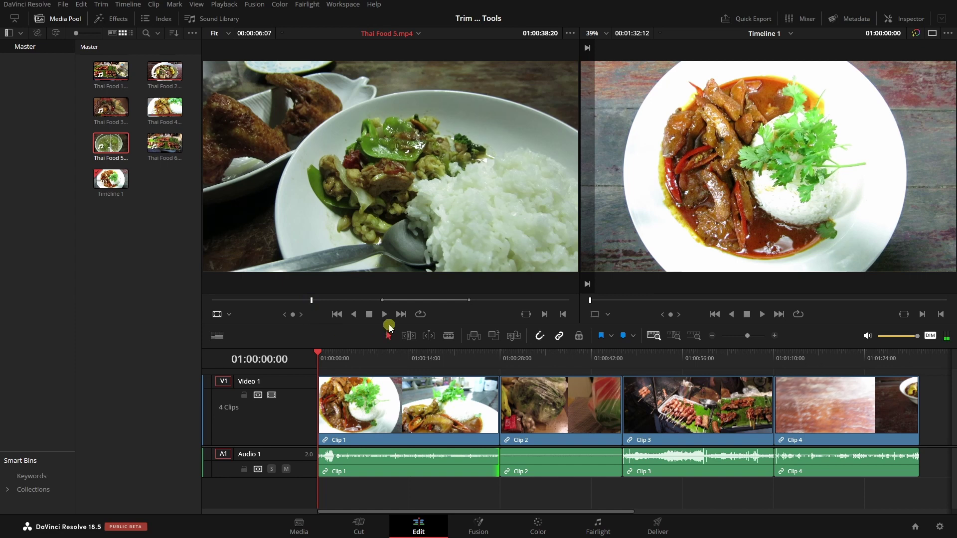
pyautogui.click(386, 315)
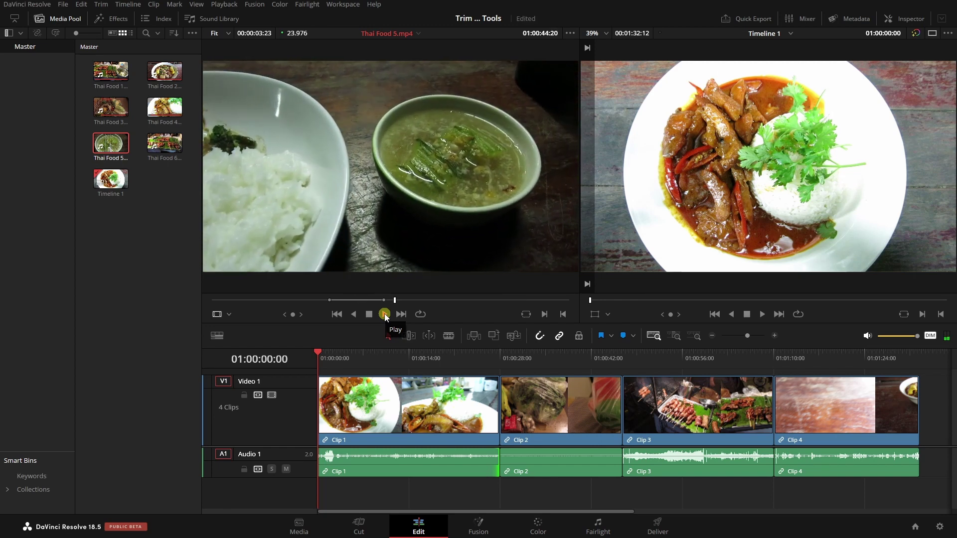
pyautogui.click(370, 314)
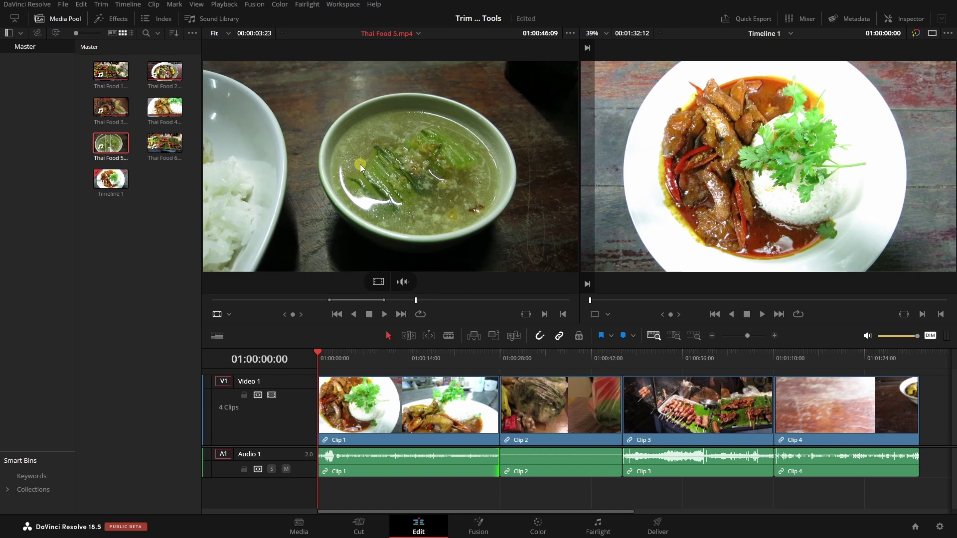
# Step: Append the marked Thai Food 5.mp4 range to the end of Timeline 1 and play it from 01:01:32:12
pyautogui.moveTo(360, 164); pyautogui.dragTo(900, 222)
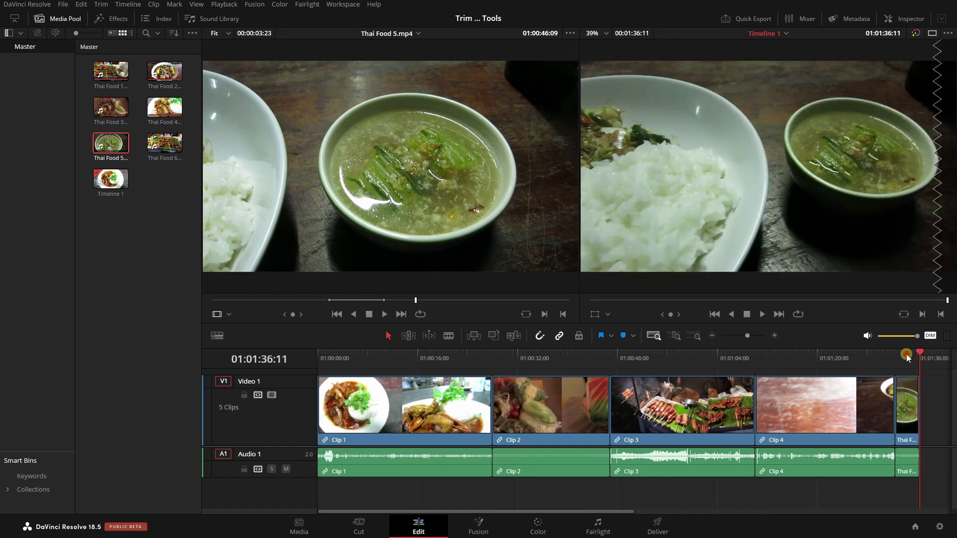
pyautogui.moveTo(906, 354); pyautogui.dragTo(894, 356)
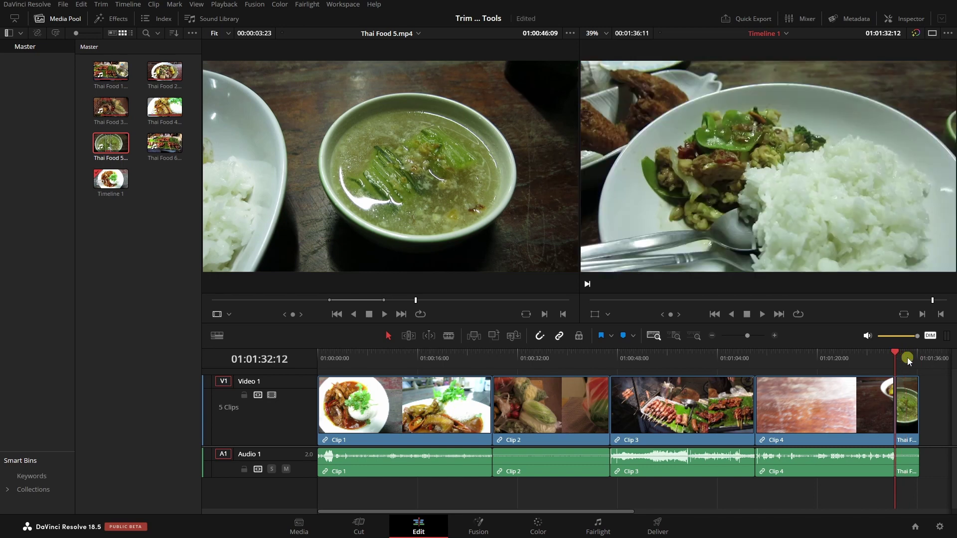
pyautogui.press('space')
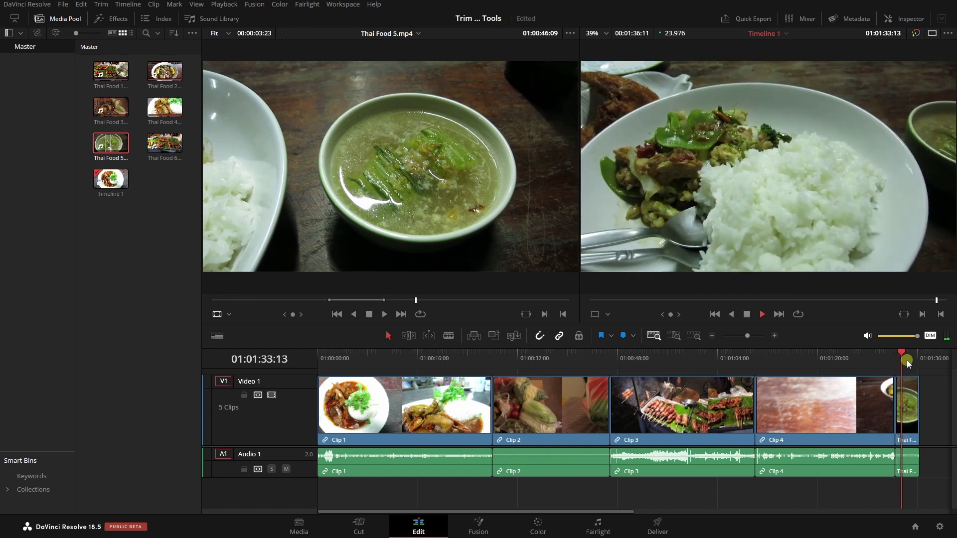